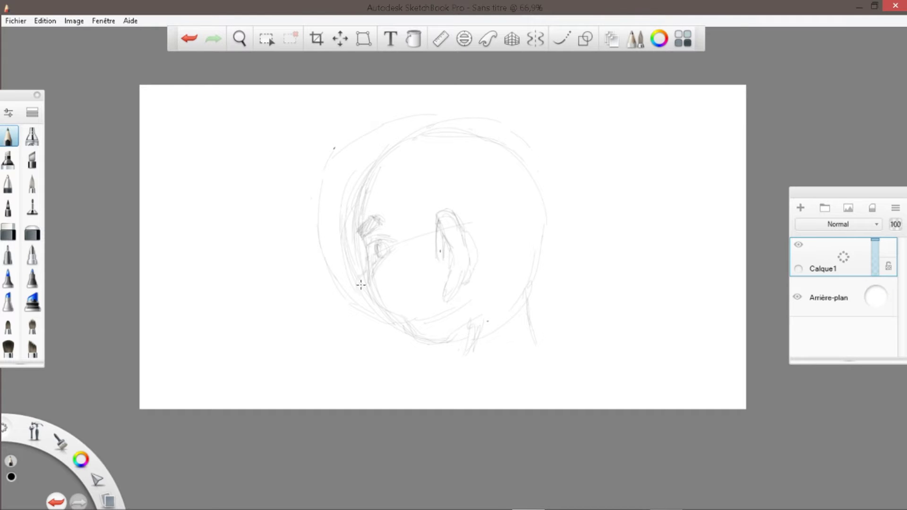
Sketch the face's profile contour from the brow past the nose and lips down to a rounded chin
{"action": "left_click", "coordinate": [240, 38]}
{"action": "left_click_drag", "start_coordinate": [444, 227], "coordinate": [541, 177]}
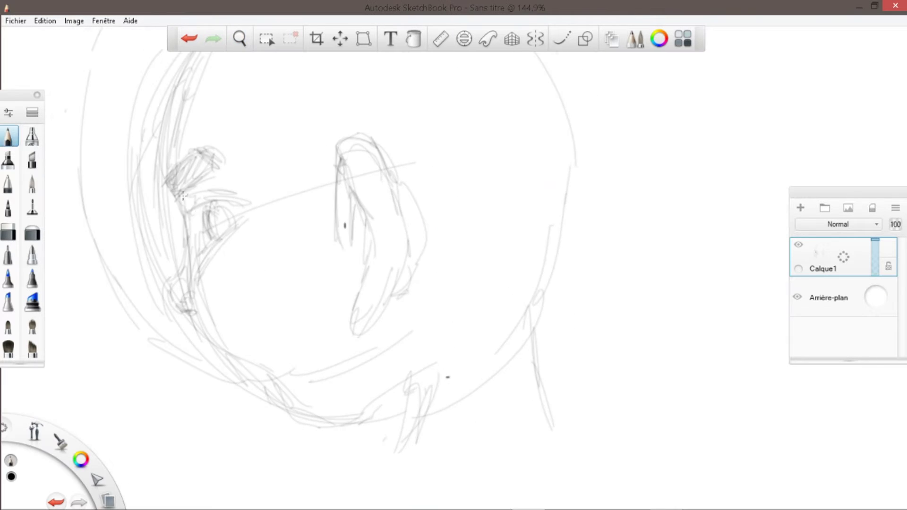
{"action": "left_click_drag", "start_coordinate": [171, 122], "coordinate": [201, 343]}
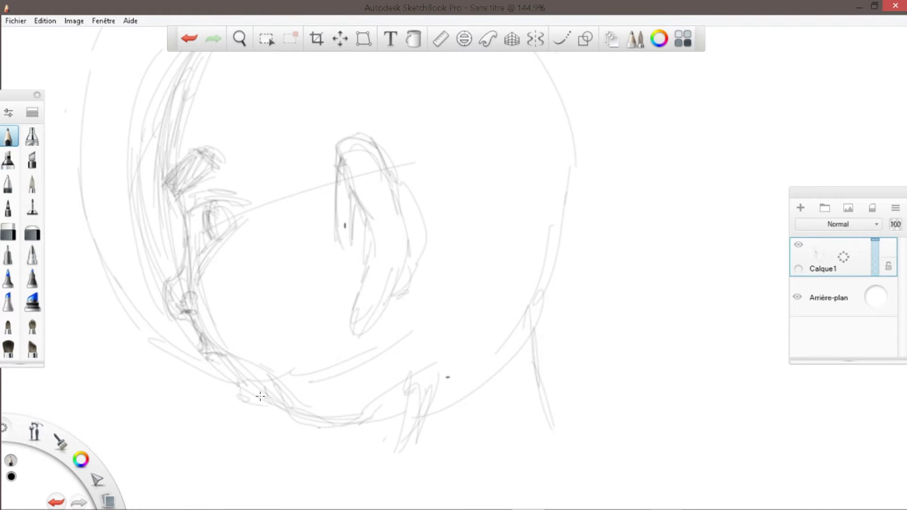
{"action": "mouse_move", "coordinate": [238, 387]}
{"action": "left_mouse_down"}
{"action": "mouse_move", "coordinate": [283, 414]}
{"action": "mouse_move", "coordinate": [305, 410]}
{"action": "left_mouse_up"}
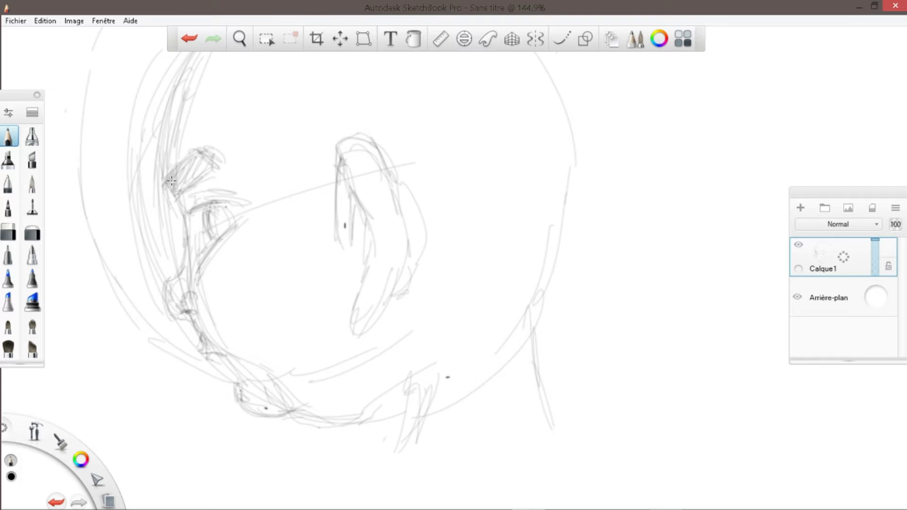
Darken the eyebrow, eye, nose bridge and rounded nose tip over the rough pencil sketch
{"action": "mouse_move", "coordinate": [171, 181]}
{"action": "left_mouse_down"}
{"action": "mouse_move", "coordinate": [239, 167]}
{"action": "mouse_move", "coordinate": [172, 193]}
{"action": "mouse_move", "coordinate": [212, 162]}
{"action": "mouse_move", "coordinate": [212, 233]}
{"action": "mouse_move", "coordinate": [206, 210]}
{"action": "mouse_move", "coordinate": [217, 237]}
{"action": "mouse_move", "coordinate": [198, 255]}
{"action": "mouse_move", "coordinate": [218, 239]}
{"action": "mouse_move", "coordinate": [202, 205]}
{"action": "mouse_move", "coordinate": [197, 210]}
{"action": "mouse_move", "coordinate": [199, 193]}
{"action": "mouse_move", "coordinate": [214, 237]}
{"action": "mouse_move", "coordinate": [227, 226]}
{"action": "mouse_move", "coordinate": [228, 205]}
{"action": "mouse_move", "coordinate": [214, 205]}
{"action": "mouse_move", "coordinate": [215, 217]}
{"action": "mouse_move", "coordinate": [229, 200]}
{"action": "left_mouse_up"}
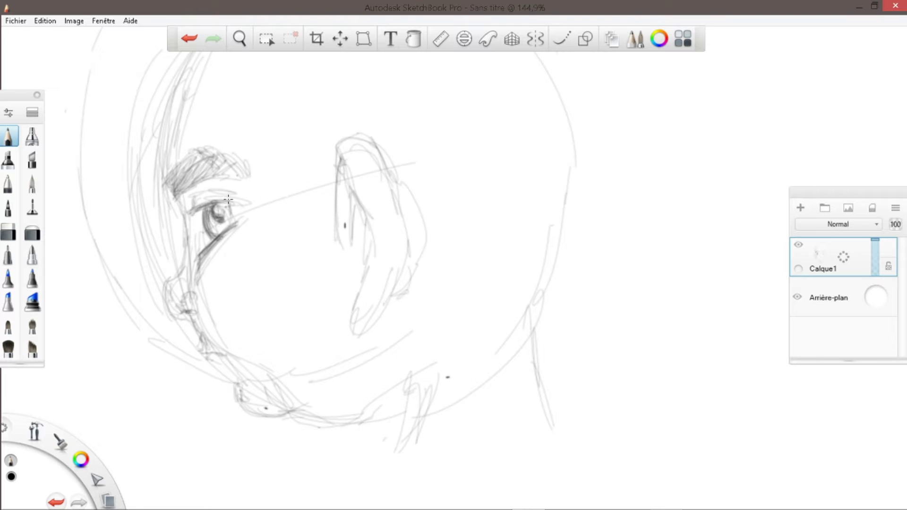
{"action": "mouse_move", "coordinate": [181, 126]}
{"action": "left_mouse_down"}
{"action": "mouse_move", "coordinate": [170, 208]}
{"action": "mouse_move", "coordinate": [185, 223]}
{"action": "left_mouse_up"}
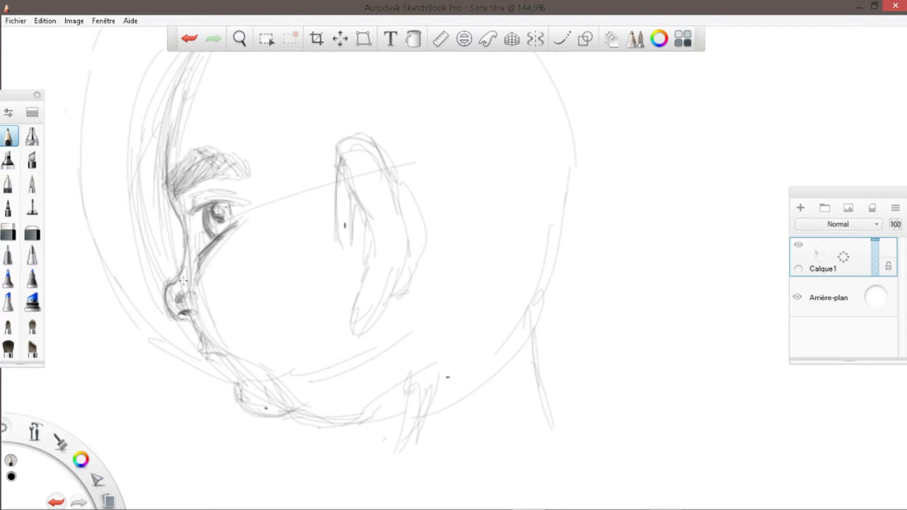
{"action": "mouse_move", "coordinate": [184, 225]}
{"action": "left_mouse_down"}
{"action": "mouse_move", "coordinate": [176, 196]}
{"action": "mouse_move", "coordinate": [203, 163]}
{"action": "mouse_move", "coordinate": [185, 178]}
{"action": "mouse_move", "coordinate": [228, 169]}
{"action": "left_mouse_up"}
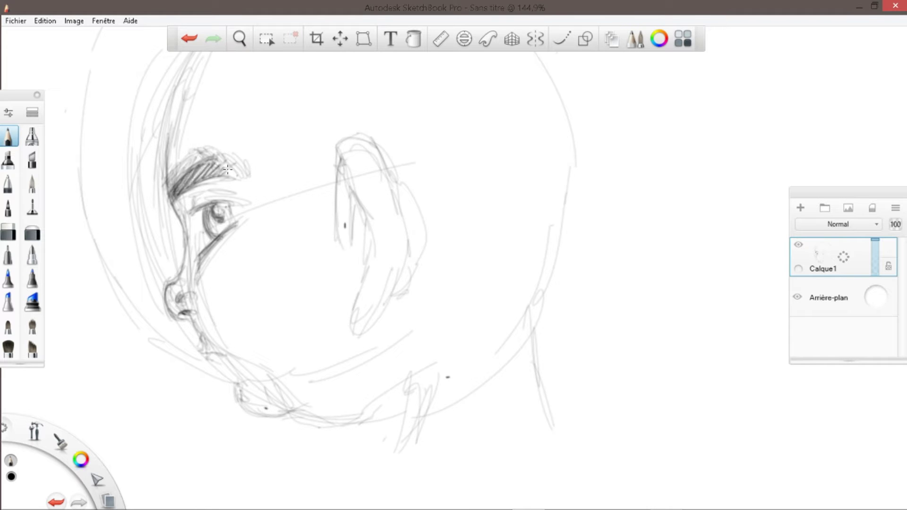
{"action": "left_click_drag", "start_coordinate": [166, 285], "coordinate": [188, 316]}
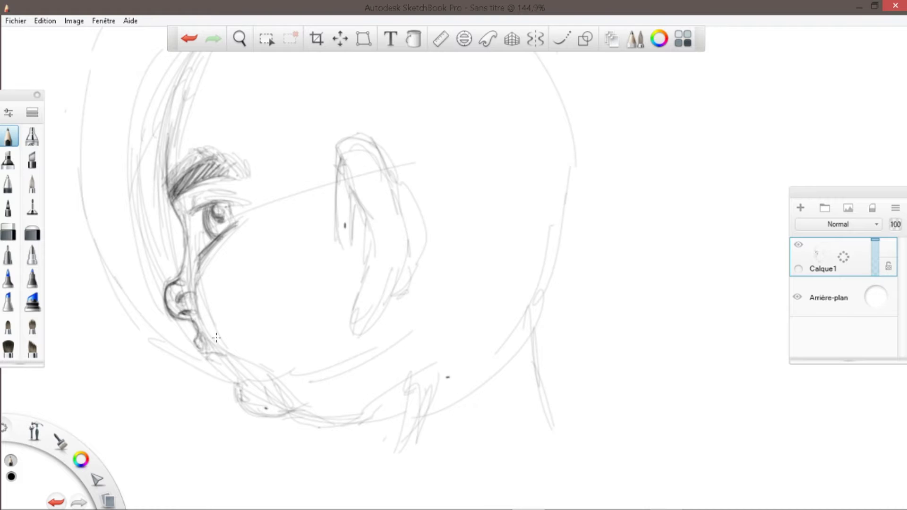
Outline the lips and the rounded chin with darker pencil strokes
{"action": "left_click", "coordinate": [241, 39]}
{"action": "left_click_drag", "start_coordinate": [323, 285], "coordinate": [369, 186]}
{"action": "left_click_drag", "start_coordinate": [368, 187], "coordinate": [394, 184]}
{"action": "left_click", "coordinate": [174, 283]}
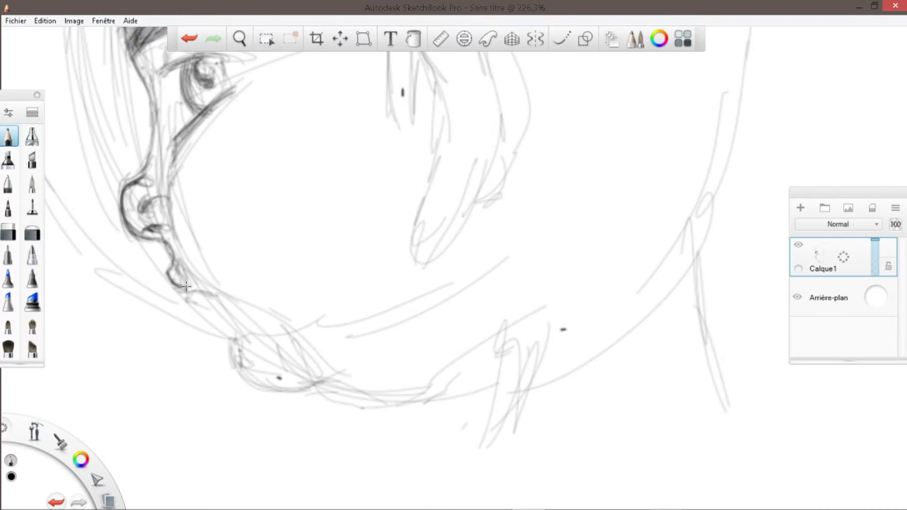
{"action": "mouse_move", "coordinate": [200, 287]}
{"action": "left_mouse_down"}
{"action": "mouse_move", "coordinate": [194, 304]}
{"action": "mouse_move", "coordinate": [217, 353]}
{"action": "mouse_move", "coordinate": [225, 322]}
{"action": "mouse_move", "coordinate": [222, 373]}
{"action": "mouse_move", "coordinate": [331, 366]}
{"action": "mouse_move", "coordinate": [255, 383]}
{"action": "mouse_move", "coordinate": [293, 380]}
{"action": "left_mouse_up"}
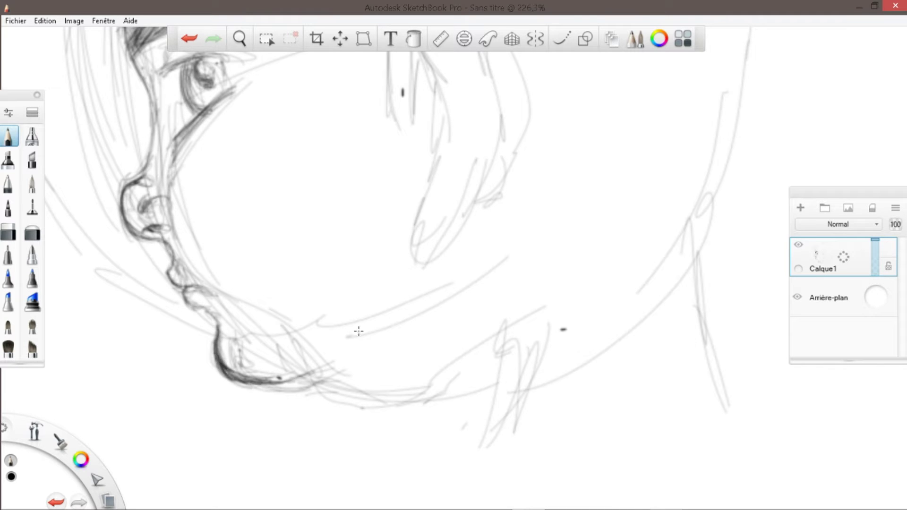
{"action": "mouse_move", "coordinate": [219, 333]}
{"action": "left_mouse_down"}
{"action": "mouse_move", "coordinate": [224, 371]}
{"action": "mouse_move", "coordinate": [330, 364]}
{"action": "left_mouse_up"}
{"action": "left_click_drag", "start_coordinate": [217, 324], "coordinate": [214, 353]}
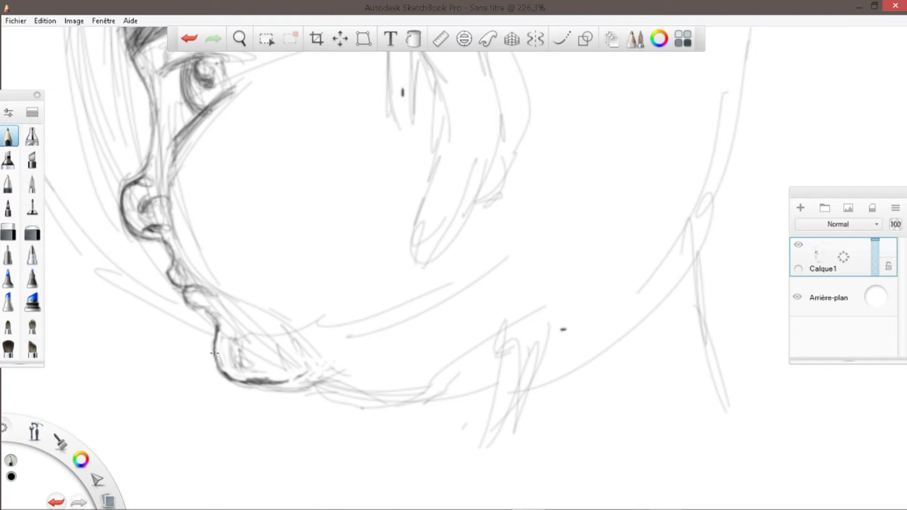
Strengthen the under-eye and lip lines and sketch the jawline with the front and back of the neck
{"action": "mouse_move", "coordinate": [147, 168]}
{"action": "left_mouse_down"}
{"action": "mouse_move", "coordinate": [150, 113]}
{"action": "mouse_move", "coordinate": [186, 118]}
{"action": "mouse_move", "coordinate": [171, 139]}
{"action": "mouse_move", "coordinate": [196, 125]}
{"action": "left_mouse_up"}
{"action": "mouse_move", "coordinate": [177, 278]}
{"action": "left_mouse_down"}
{"action": "mouse_move", "coordinate": [201, 287]}
{"action": "mouse_move", "coordinate": [197, 296]}
{"action": "mouse_move", "coordinate": [216, 295]}
{"action": "mouse_move", "coordinate": [202, 269]}
{"action": "mouse_move", "coordinate": [215, 324]}
{"action": "mouse_move", "coordinate": [205, 307]}
{"action": "left_mouse_up"}
{"action": "mouse_move", "coordinate": [232, 378]}
{"action": "left_mouse_down"}
{"action": "mouse_move", "coordinate": [261, 383]}
{"action": "mouse_move", "coordinate": [387, 333]}
{"action": "left_mouse_up"}
{"action": "left_click_drag", "start_coordinate": [370, 351], "coordinate": [402, 392]}
{"action": "left_click_drag", "start_coordinate": [390, 361], "coordinate": [395, 446]}
{"action": "left_click_drag", "start_coordinate": [538, 348], "coordinate": [538, 428]}
{"action": "left_click_drag", "start_coordinate": [439, 354], "coordinate": [550, 351]}
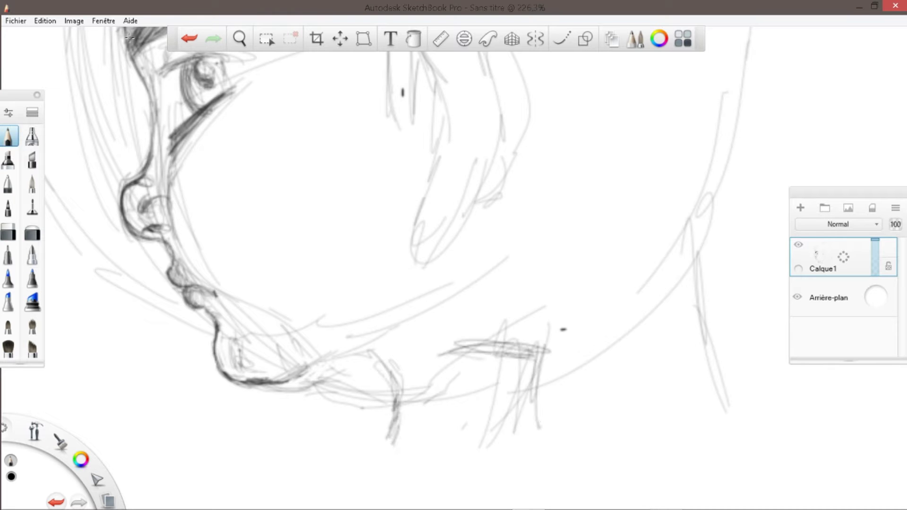
Darken the contour below the brow and define the eye's upper lid, inner edge and iris
{"action": "left_click_drag", "start_coordinate": [123, 35], "coordinate": [151, 114]}
{"action": "key", "text": "space"}
{"action": "left_click_drag", "start_coordinate": [364, 271], "coordinate": [489, 158]}
{"action": "mouse_move", "coordinate": [489, 158]}
{"action": "left_mouse_down"}
{"action": "mouse_move", "coordinate": [458, 301]}
{"action": "mouse_move", "coordinate": [463, 276]}
{"action": "left_mouse_up"}
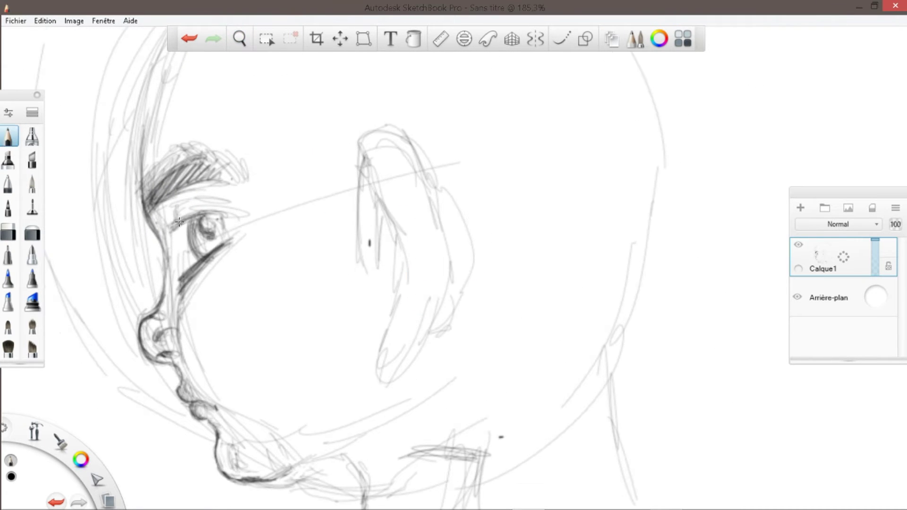
{"action": "left_click_drag", "start_coordinate": [169, 229], "coordinate": [219, 215]}
{"action": "mouse_move", "coordinate": [169, 228]}
{"action": "left_mouse_down"}
{"action": "mouse_move", "coordinate": [212, 209]}
{"action": "mouse_move", "coordinate": [187, 223]}
{"action": "mouse_move", "coordinate": [196, 265]}
{"action": "left_mouse_up"}
{"action": "mouse_move", "coordinate": [197, 231]}
{"action": "left_mouse_down"}
{"action": "mouse_move", "coordinate": [169, 226]}
{"action": "mouse_move", "coordinate": [213, 209]}
{"action": "left_mouse_up"}
Fill in the eyebrow with hatching and shade the nose bridge, inner eye corner and lower eye line
{"action": "left_click_drag", "start_coordinate": [149, 217], "coordinate": [254, 156]}
{"action": "mouse_move", "coordinate": [146, 212]}
{"action": "left_mouse_down"}
{"action": "mouse_move", "coordinate": [160, 185]}
{"action": "mouse_move", "coordinate": [199, 167]}
{"action": "left_mouse_up"}
{"action": "left_click_drag", "start_coordinate": [180, 191], "coordinate": [211, 166]}
{"action": "mouse_move", "coordinate": [144, 208]}
{"action": "left_mouse_down"}
{"action": "mouse_move", "coordinate": [141, 186]}
{"action": "mouse_move", "coordinate": [158, 239]}
{"action": "left_mouse_up"}
{"action": "mouse_move", "coordinate": [144, 199]}
{"action": "left_mouse_down"}
{"action": "mouse_move", "coordinate": [162, 246]}
{"action": "mouse_move", "coordinate": [193, 212]}
{"action": "mouse_move", "coordinate": [165, 243]}
{"action": "left_mouse_up"}
{"action": "left_click_drag", "start_coordinate": [177, 237], "coordinate": [168, 261]}
{"action": "mouse_move", "coordinate": [192, 187]}
{"action": "left_mouse_down"}
{"action": "mouse_move", "coordinate": [172, 225]}
{"action": "mouse_move", "coordinate": [180, 261]}
{"action": "left_mouse_up"}
{"action": "left_click_drag", "start_coordinate": [238, 233], "coordinate": [178, 288]}
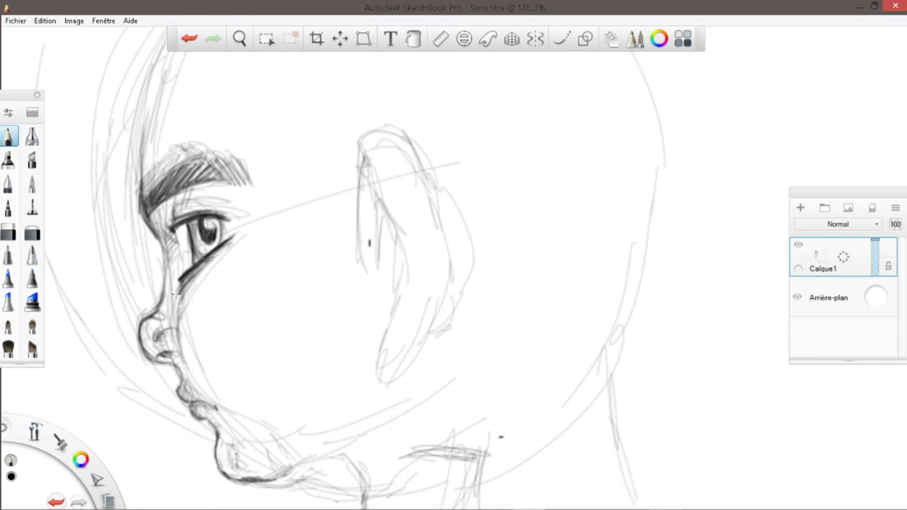
Refine the nose contour and nostril, and shade the eye socket, nose wing and area beside the lips
{"action": "mouse_move", "coordinate": [144, 330]}
{"action": "left_mouse_down"}
{"action": "mouse_move", "coordinate": [163, 308]}
{"action": "mouse_move", "coordinate": [145, 321]}
{"action": "left_mouse_up"}
{"action": "mouse_move", "coordinate": [169, 246]}
{"action": "left_mouse_down"}
{"action": "mouse_move", "coordinate": [156, 309]}
{"action": "mouse_move", "coordinate": [140, 321]}
{"action": "left_mouse_up"}
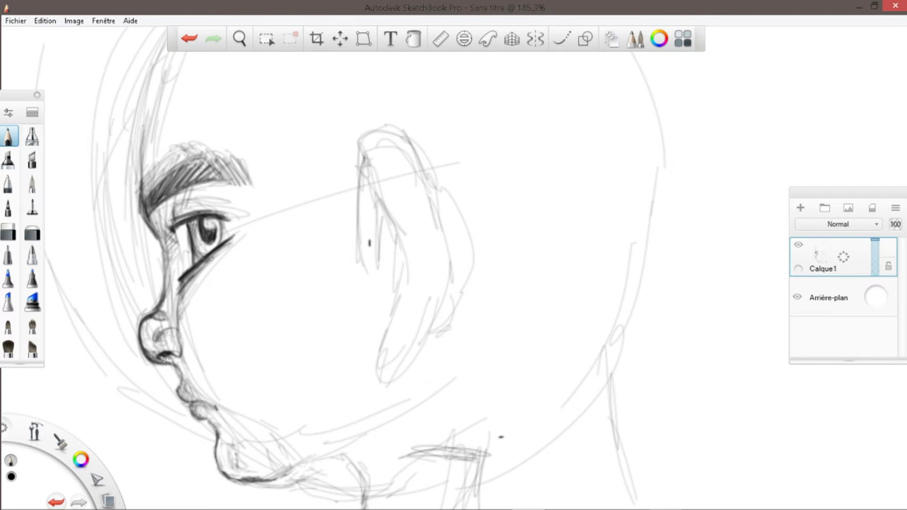
{"action": "left_click_drag", "start_coordinate": [176, 362], "coordinate": [167, 350]}
{"action": "left_click_drag", "start_coordinate": [181, 231], "coordinate": [167, 258]}
{"action": "left_click_drag", "start_coordinate": [141, 196], "coordinate": [152, 232]}
{"action": "left_click_drag", "start_coordinate": [180, 328], "coordinate": [179, 363]}
{"action": "left_click_drag", "start_coordinate": [220, 416], "coordinate": [213, 399]}
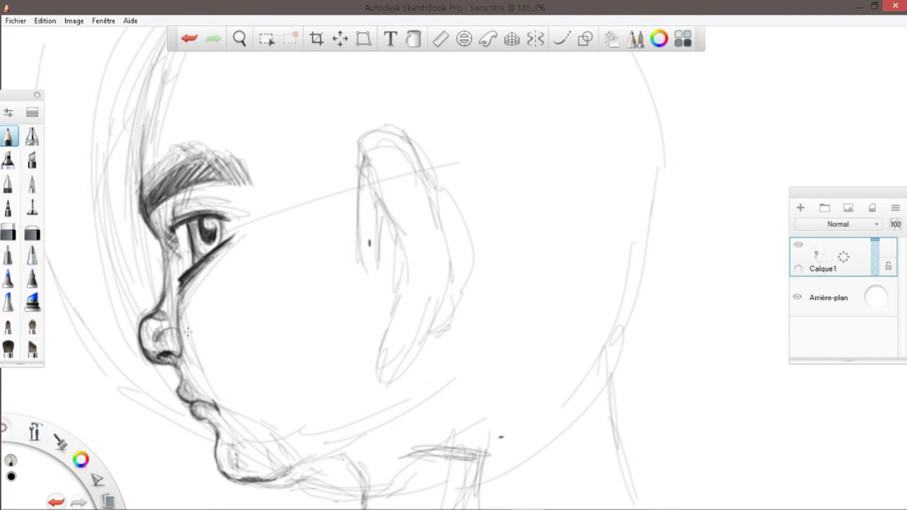
Sketch pointed sideburn strands in front of the ear and short strokes below the earlobe
{"action": "mouse_move", "coordinate": [363, 151]}
{"action": "left_mouse_down"}
{"action": "mouse_move", "coordinate": [353, 241]}
{"action": "mouse_move", "coordinate": [352, 230]}
{"action": "left_mouse_up"}
{"action": "left_click_drag", "start_coordinate": [359, 161], "coordinate": [323, 314]}
{"action": "mouse_move", "coordinate": [333, 234]}
{"action": "left_mouse_down"}
{"action": "mouse_move", "coordinate": [311, 269]}
{"action": "mouse_move", "coordinate": [331, 235]}
{"action": "mouse_move", "coordinate": [279, 264]}
{"action": "mouse_move", "coordinate": [319, 239]}
{"action": "mouse_move", "coordinate": [283, 262]}
{"action": "left_mouse_up"}
{"action": "left_click_drag", "start_coordinate": [311, 263], "coordinate": [303, 278]}
{"action": "left_click_drag", "start_coordinate": [338, 226], "coordinate": [325, 355]}
{"action": "mouse_move", "coordinate": [340, 229]}
{"action": "left_mouse_down"}
{"action": "mouse_move", "coordinate": [333, 358]}
{"action": "mouse_move", "coordinate": [362, 297]}
{"action": "left_mouse_up"}
{"action": "left_click_drag", "start_coordinate": [446, 342], "coordinate": [404, 401]}
{"action": "left_click_drag", "start_coordinate": [437, 359], "coordinate": [388, 442]}
Sketch the pointed hairline at the temple, running down toward the sideburn
{"action": "left_click_drag", "start_coordinate": [290, 79], "coordinate": [273, 142]}
{"action": "left_click_drag", "start_coordinate": [289, 76], "coordinate": [265, 162]}
{"action": "left_click_drag", "start_coordinate": [284, 108], "coordinate": [292, 200]}
{"action": "left_click_drag", "start_coordinate": [285, 125], "coordinate": [315, 210]}
{"action": "left_click_drag", "start_coordinate": [289, 142], "coordinate": [324, 219]}
Outline the outer contour of the ear from the upper rim down to the earlobe
{"action": "left_click_drag", "start_coordinate": [360, 147], "coordinate": [354, 212]}
{"action": "left_click", "coordinate": [379, 142]}
{"action": "left_click_drag", "start_coordinate": [396, 132], "coordinate": [357, 233]}
{"action": "left_click_drag", "start_coordinate": [353, 170], "coordinate": [396, 132]}
{"action": "mouse_move", "coordinate": [364, 156]}
{"action": "left_mouse_down"}
{"action": "mouse_move", "coordinate": [378, 203]}
{"action": "mouse_move", "coordinate": [375, 260]}
{"action": "mouse_move", "coordinate": [392, 293]}
{"action": "mouse_move", "coordinate": [378, 380]}
{"action": "mouse_move", "coordinate": [409, 361]}
{"action": "left_mouse_up"}
{"action": "left_click_drag", "start_coordinate": [425, 325], "coordinate": [400, 378]}
{"action": "mouse_move", "coordinate": [359, 142]}
{"action": "left_mouse_down"}
{"action": "mouse_move", "coordinate": [392, 123]}
{"action": "mouse_move", "coordinate": [448, 203]}
{"action": "mouse_move", "coordinate": [467, 252]}
{"action": "left_mouse_up"}
{"action": "left_click_drag", "start_coordinate": [429, 316], "coordinate": [407, 364]}
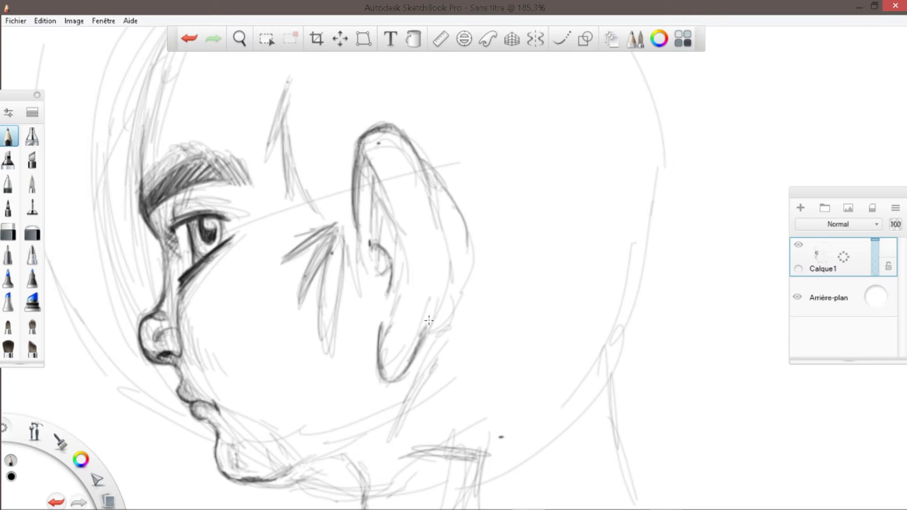
{"action": "left_click_drag", "start_coordinate": [449, 278], "coordinate": [421, 333]}
{"action": "left_click_drag", "start_coordinate": [466, 269], "coordinate": [423, 336]}
Draw the ear's inner folds and the contour around the ear opening
{"action": "left_click_drag", "start_coordinate": [409, 146], "coordinate": [447, 272]}
{"action": "left_click_drag", "start_coordinate": [435, 223], "coordinate": [451, 310]}
{"action": "left_click_drag", "start_coordinate": [368, 163], "coordinate": [404, 239]}
{"action": "mouse_move", "coordinate": [402, 217]}
{"action": "left_mouse_down"}
{"action": "mouse_move", "coordinate": [397, 326]}
{"action": "mouse_move", "coordinate": [408, 326]}
{"action": "left_mouse_up"}
{"action": "mouse_move", "coordinate": [373, 169]}
{"action": "left_mouse_down"}
{"action": "mouse_move", "coordinate": [370, 246]}
{"action": "mouse_move", "coordinate": [394, 284]}
{"action": "left_mouse_up"}
{"action": "left_click_drag", "start_coordinate": [372, 173], "coordinate": [369, 227]}
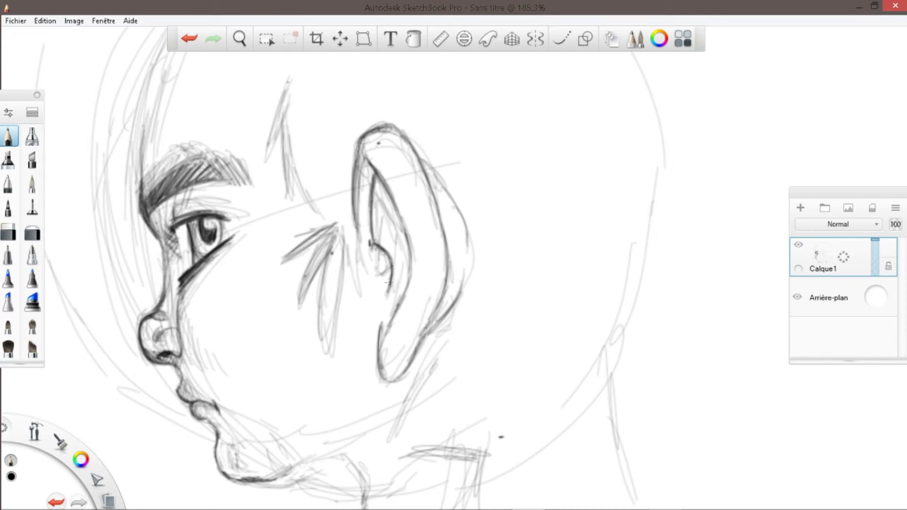
{"action": "left_click_drag", "start_coordinate": [389, 282], "coordinate": [395, 319]}
Shade the ear's inner hollow and darken the ear opening
{"action": "left_click_drag", "start_coordinate": [374, 172], "coordinate": [366, 191]}
{"action": "left_click_drag", "start_coordinate": [365, 141], "coordinate": [355, 194]}
{"action": "left_click_drag", "start_coordinate": [355, 230], "coordinate": [360, 298]}
{"action": "left_click_drag", "start_coordinate": [392, 262], "coordinate": [378, 287]}
{"action": "left_click_drag", "start_coordinate": [383, 190], "coordinate": [385, 248]}
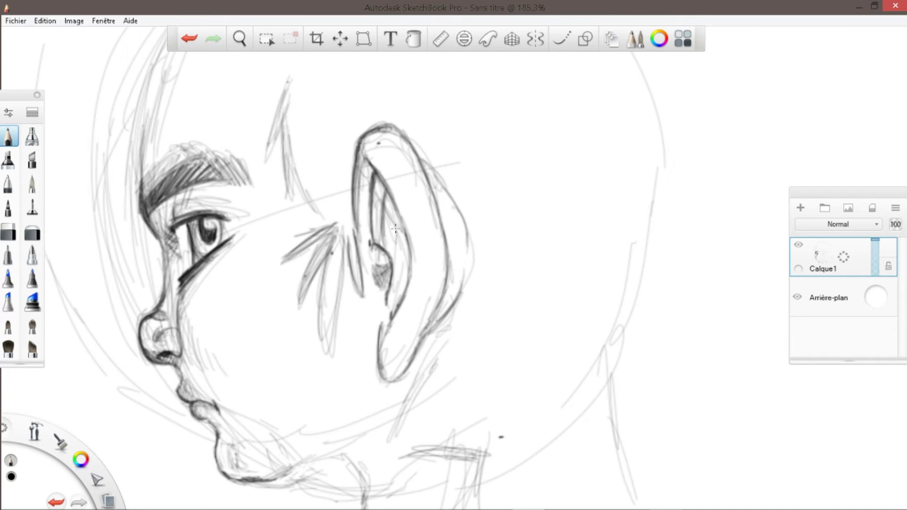
{"action": "mouse_move", "coordinate": [400, 216]}
{"action": "left_mouse_down"}
{"action": "mouse_move", "coordinate": [391, 300]}
{"action": "mouse_move", "coordinate": [385, 290]}
{"action": "mouse_move", "coordinate": [393, 307]}
{"action": "mouse_move", "coordinate": [397, 255]}
{"action": "left_mouse_up"}
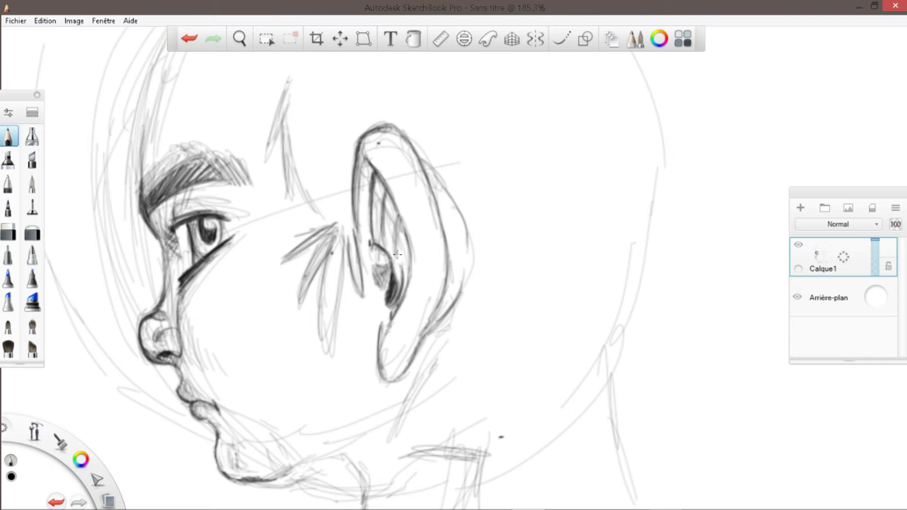
{"action": "mouse_move", "coordinate": [378, 180]}
{"action": "left_mouse_down"}
{"action": "mouse_move", "coordinate": [373, 231]}
{"action": "mouse_move", "coordinate": [390, 243]}
{"action": "left_mouse_up"}
{"action": "left_click_drag", "start_coordinate": [386, 201], "coordinate": [395, 240]}
Darken the ear's outer rim and front edge, and hatch shadows on the earlobe
{"action": "mouse_move", "coordinate": [355, 170]}
{"action": "left_mouse_down"}
{"action": "mouse_move", "coordinate": [394, 128]}
{"action": "mouse_move", "coordinate": [455, 215]}
{"action": "left_mouse_up"}
{"action": "left_click_drag", "start_coordinate": [437, 176], "coordinate": [466, 246]}
{"action": "left_click_drag", "start_coordinate": [457, 206], "coordinate": [471, 250]}
{"action": "left_click_drag", "start_coordinate": [379, 347], "coordinate": [389, 381]}
{"action": "mouse_move", "coordinate": [380, 372]}
{"action": "left_mouse_down"}
{"action": "mouse_move", "coordinate": [414, 363]}
{"action": "mouse_move", "coordinate": [407, 373]}
{"action": "left_mouse_up"}
{"action": "mouse_move", "coordinate": [383, 379]}
{"action": "left_mouse_down"}
{"action": "mouse_move", "coordinate": [401, 354]}
{"action": "mouse_move", "coordinate": [401, 362]}
{"action": "left_mouse_up"}
{"action": "left_click_drag", "start_coordinate": [394, 376], "coordinate": [413, 352]}
{"action": "left_click_drag", "start_coordinate": [435, 312], "coordinate": [471, 272]}
{"action": "left_click_drag", "start_coordinate": [355, 168], "coordinate": [352, 244]}
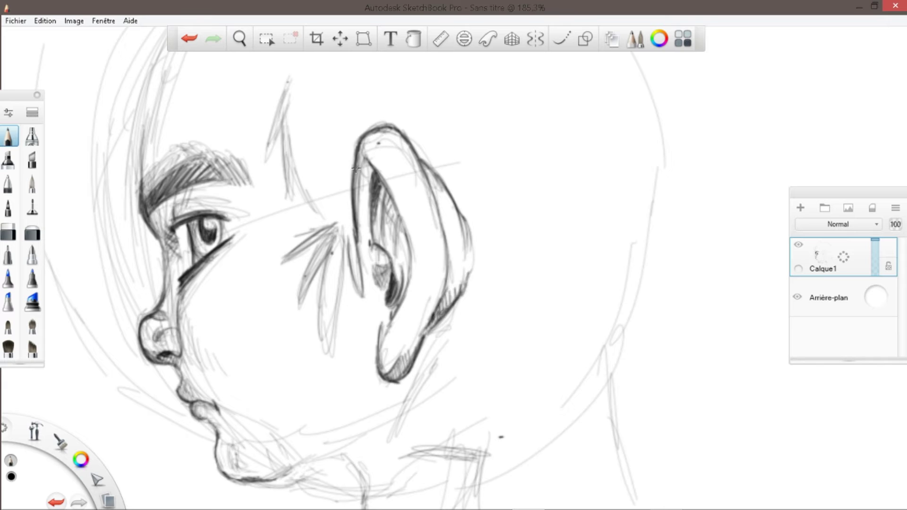
Add light shading to the ear's upper rim, inner fold and the area above the lobe
{"action": "mouse_move", "coordinate": [380, 134]}
{"action": "left_mouse_down"}
{"action": "mouse_move", "coordinate": [387, 155]}
{"action": "mouse_move", "coordinate": [401, 140]}
{"action": "left_mouse_up"}
{"action": "left_click_drag", "start_coordinate": [444, 279], "coordinate": [421, 300]}
{"action": "left_click_drag", "start_coordinate": [412, 238], "coordinate": [399, 316]}
{"action": "left_click_drag", "start_coordinate": [391, 290], "coordinate": [385, 307]}
Go over the pointed sideburn strands in front of the ear with dark strokes
{"action": "left_click_drag", "start_coordinate": [364, 233], "coordinate": [349, 299]}
{"action": "left_click_drag", "start_coordinate": [343, 234], "coordinate": [321, 345]}
{"action": "mouse_move", "coordinate": [328, 357]}
{"action": "left_mouse_down"}
{"action": "mouse_move", "coordinate": [339, 308]}
{"action": "mouse_move", "coordinate": [346, 326]}
{"action": "left_mouse_up"}
{"action": "left_click_drag", "start_coordinate": [342, 274], "coordinate": [346, 327]}
{"action": "left_click_drag", "start_coordinate": [343, 236], "coordinate": [346, 269]}
{"action": "left_click_drag", "start_coordinate": [348, 237], "coordinate": [330, 357]}
{"action": "left_click_drag", "start_coordinate": [329, 236], "coordinate": [301, 303]}
{"action": "mouse_move", "coordinate": [338, 222]}
{"action": "left_mouse_down"}
{"action": "mouse_move", "coordinate": [302, 247]}
{"action": "mouse_move", "coordinate": [334, 223]}
{"action": "left_mouse_up"}
{"action": "left_click_drag", "start_coordinate": [293, 259], "coordinate": [333, 216]}
Darken the pointed temple hairline and join it to the sideburn
{"action": "left_click_drag", "start_coordinate": [289, 83], "coordinate": [266, 161]}
{"action": "mouse_move", "coordinate": [267, 158]}
{"action": "left_mouse_down"}
{"action": "mouse_move", "coordinate": [290, 90]}
{"action": "mouse_move", "coordinate": [289, 201]}
{"action": "left_mouse_up"}
{"action": "mouse_move", "coordinate": [329, 223]}
{"action": "left_mouse_down"}
{"action": "mouse_move", "coordinate": [293, 160]}
{"action": "mouse_move", "coordinate": [324, 220]}
{"action": "left_mouse_up"}
{"action": "left_click_drag", "start_coordinate": [266, 163], "coordinate": [285, 88]}
Draw crease lines above the eyebrow and darken the lower forehead contour
{"action": "left_click_drag", "start_coordinate": [142, 184], "coordinate": [170, 147]}
{"action": "left_click_drag", "start_coordinate": [172, 146], "coordinate": [222, 124]}
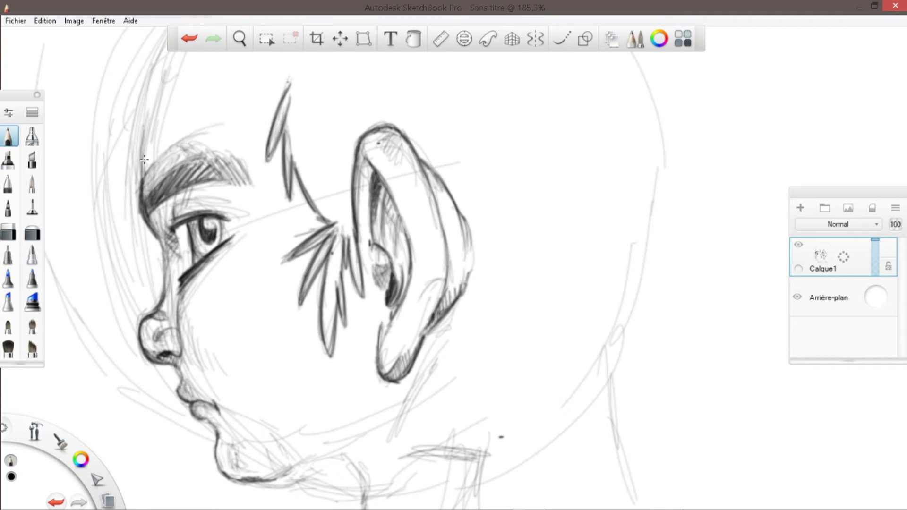
{"action": "left_click_drag", "start_coordinate": [142, 177], "coordinate": [158, 149]}
{"action": "mouse_move", "coordinate": [163, 141]}
{"action": "left_mouse_down"}
{"action": "mouse_move", "coordinate": [208, 108]}
{"action": "mouse_move", "coordinate": [215, 114]}
{"action": "left_mouse_up"}
{"action": "left_click_drag", "start_coordinate": [144, 159], "coordinate": [161, 81]}
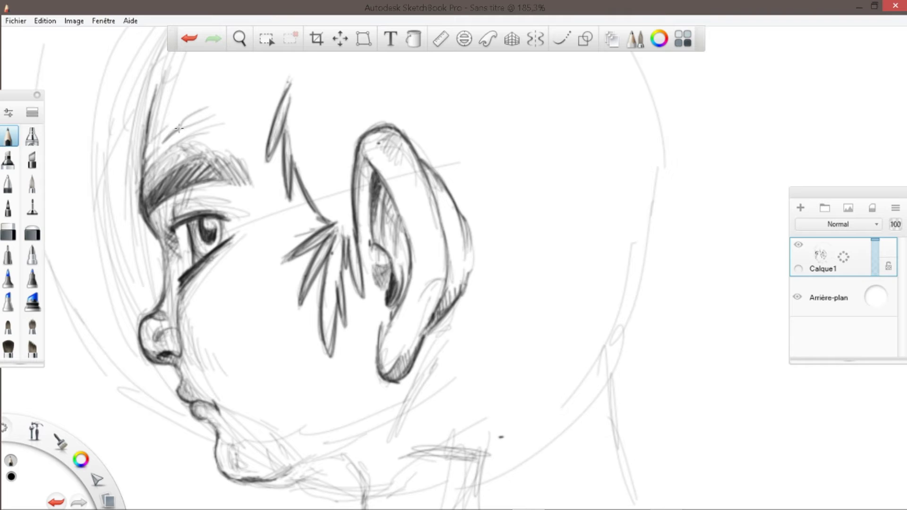
{"action": "left_click_drag", "start_coordinate": [178, 131], "coordinate": [231, 108]}
{"action": "left_click_drag", "start_coordinate": [146, 168], "coordinate": [252, 117]}
{"action": "left_click_drag", "start_coordinate": [189, 142], "coordinate": [166, 155]}
{"action": "left_click_drag", "start_coordinate": [156, 139], "coordinate": [144, 162]}
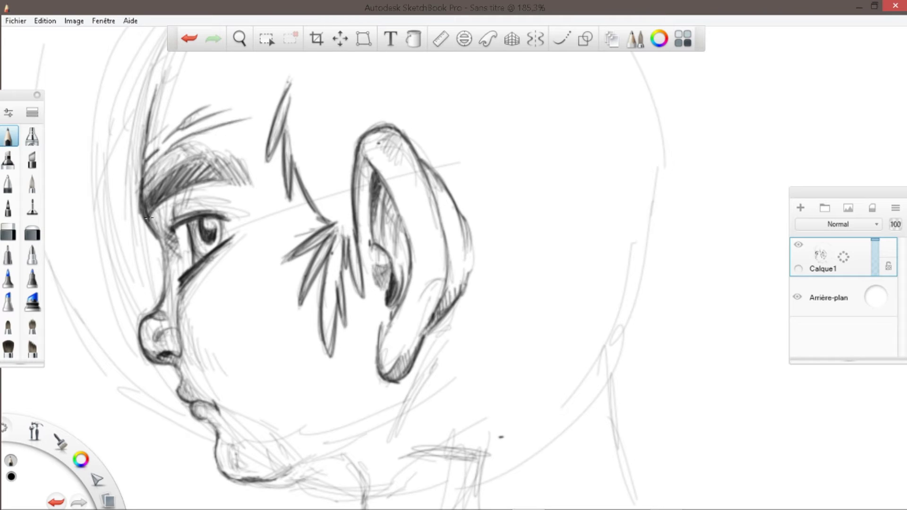
Shade the nose bridge and upper eyelid area, and darken the outer end of the eyebrow
{"action": "mouse_move", "coordinate": [147, 218]}
{"action": "left_mouse_down"}
{"action": "mouse_move", "coordinate": [160, 234]}
{"action": "mouse_move", "coordinate": [162, 290]}
{"action": "left_mouse_up"}
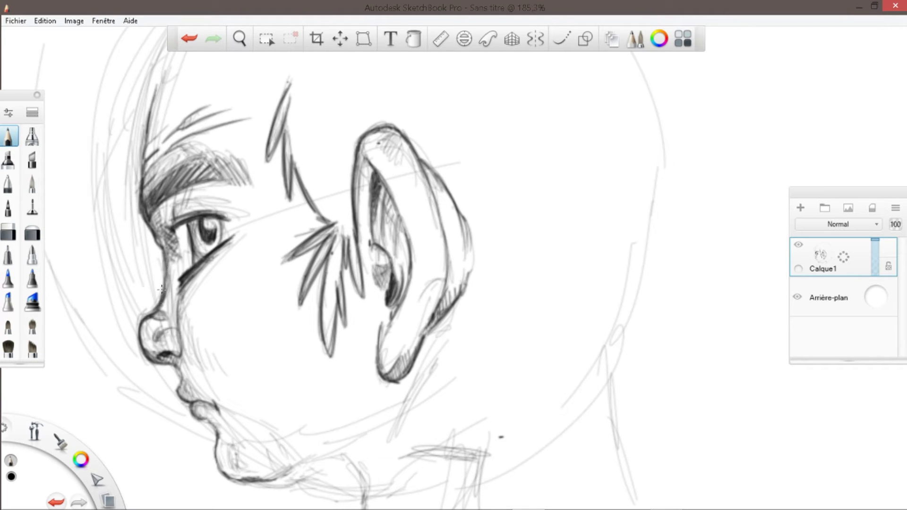
{"action": "left_click_drag", "start_coordinate": [175, 204], "coordinate": [229, 206]}
{"action": "left_click_drag", "start_coordinate": [203, 158], "coordinate": [233, 185]}
{"action": "left_click_drag", "start_coordinate": [211, 154], "coordinate": [246, 183]}
{"action": "left_click_drag", "start_coordinate": [166, 204], "coordinate": [154, 219]}
{"action": "left_click_drag", "start_coordinate": [173, 206], "coordinate": [170, 239]}
{"action": "mouse_move", "coordinate": [193, 192]}
{"action": "left_mouse_down"}
{"action": "mouse_move", "coordinate": [261, 185]}
{"action": "mouse_move", "coordinate": [277, 196]}
{"action": "left_mouse_up"}
Reinforce the eye's outer corner and the thick line beneath the eye
{"action": "left_click_drag", "start_coordinate": [219, 246], "coordinate": [183, 286]}
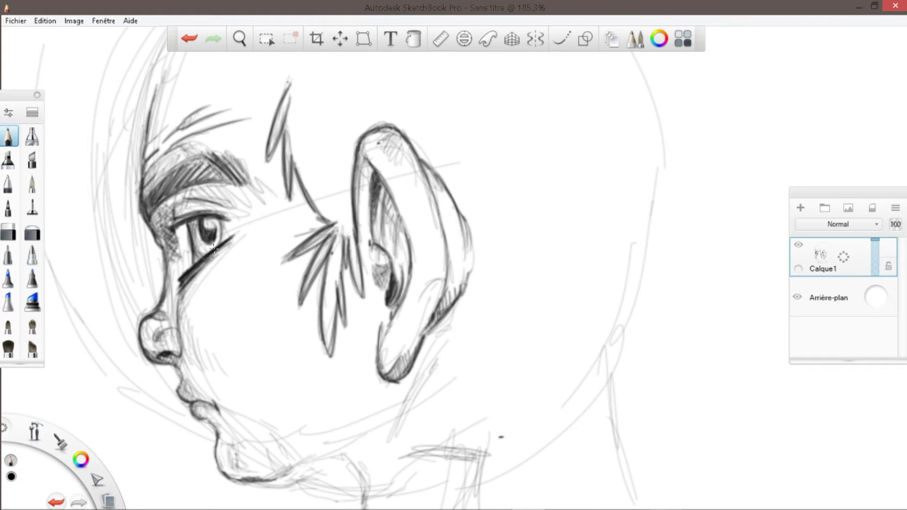
{"action": "left_click_drag", "start_coordinate": [219, 215], "coordinate": [235, 222]}
{"action": "mouse_move", "coordinate": [234, 235]}
{"action": "left_mouse_down"}
{"action": "mouse_move", "coordinate": [221, 245]}
{"action": "mouse_move", "coordinate": [234, 223]}
{"action": "left_mouse_up"}
{"action": "left_click_drag", "start_coordinate": [234, 237], "coordinate": [196, 272]}
{"action": "left_click_drag", "start_coordinate": [245, 233], "coordinate": [237, 244]}
Add light hatching to the cheek and redraw the front edge of the earlobe
{"action": "left_click_drag", "start_coordinate": [179, 284], "coordinate": [212, 364]}
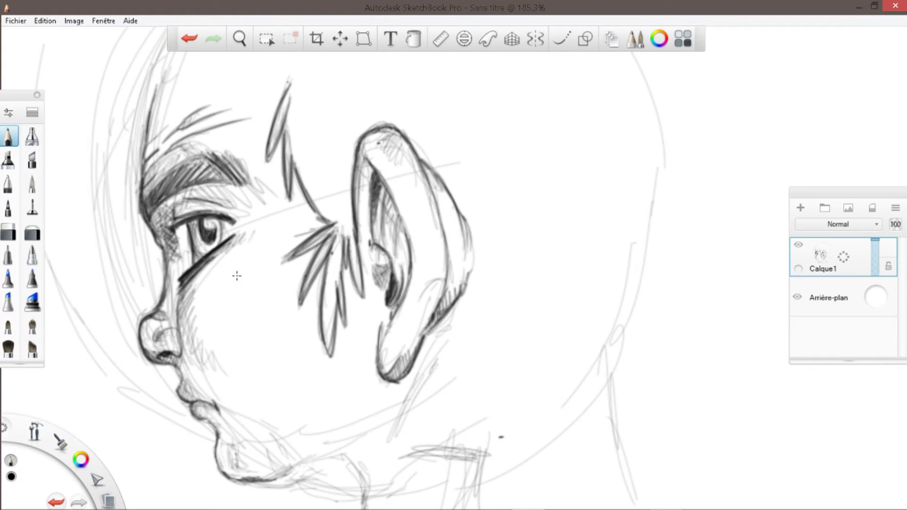
{"action": "left_click_drag", "start_coordinate": [247, 265], "coordinate": [191, 301]}
{"action": "mouse_move", "coordinate": [217, 274]}
{"action": "left_mouse_down"}
{"action": "mouse_move", "coordinate": [220, 308]}
{"action": "mouse_move", "coordinate": [287, 373]}
{"action": "left_mouse_up"}
{"action": "left_click_drag", "start_coordinate": [392, 336], "coordinate": [398, 347]}
{"action": "left_click_drag", "start_coordinate": [378, 326], "coordinate": [406, 380]}
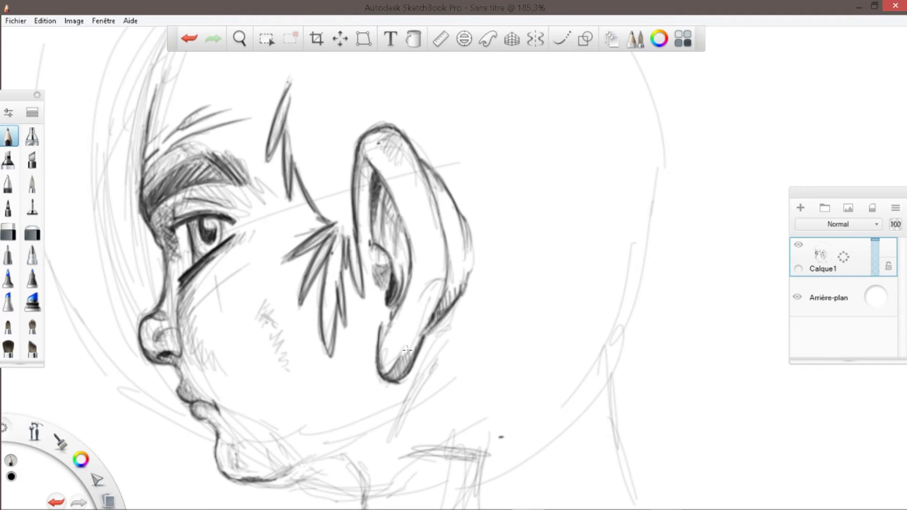
{"action": "left_click_drag", "start_coordinate": [379, 323], "coordinate": [375, 377]}
Strengthen the line under the jaw and the neck contours, including the nape
{"action": "mouse_move", "coordinate": [251, 480]}
{"action": "left_mouse_down"}
{"action": "mouse_move", "coordinate": [344, 458]}
{"action": "mouse_move", "coordinate": [365, 502]}
{"action": "left_mouse_up"}
{"action": "left_click_drag", "start_coordinate": [489, 455], "coordinate": [540, 421]}
{"action": "left_click_drag", "start_coordinate": [496, 442], "coordinate": [596, 366]}
{"action": "left_click_drag", "start_coordinate": [496, 451], "coordinate": [507, 505]}
{"action": "left_click_drag", "start_coordinate": [346, 459], "coordinate": [370, 477]}
{"action": "left_click_drag", "start_coordinate": [293, 477], "coordinate": [344, 463]}
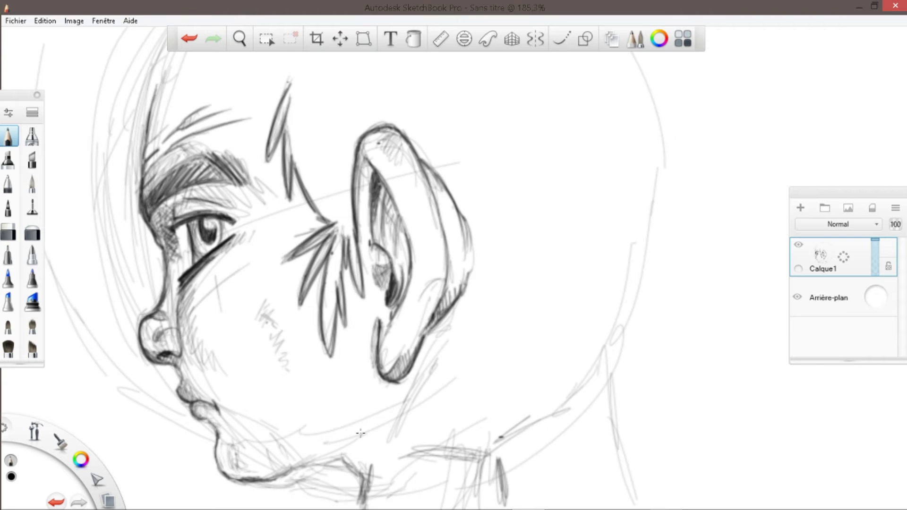
Sketch long, light strands of hair hanging over the forehead in front of the face
{"action": "key", "text": "space"}
{"action": "mouse_move", "coordinate": [418, 278]}
{"action": "left_mouse_down"}
{"action": "mouse_move", "coordinate": [600, 181]}
{"action": "mouse_move", "coordinate": [571, 198]}
{"action": "left_mouse_up"}
{"action": "left_click_drag", "start_coordinate": [247, 198], "coordinate": [238, 285]}
{"action": "left_click_drag", "start_coordinate": [227, 231], "coordinate": [186, 289]}
{"action": "mouse_move", "coordinate": [275, 199]}
{"action": "left_mouse_down"}
{"action": "mouse_move", "coordinate": [241, 271]}
{"action": "mouse_move", "coordinate": [247, 298]}
{"action": "left_mouse_up"}
{"action": "left_click_drag", "start_coordinate": [295, 217], "coordinate": [276, 319]}
{"action": "mouse_move", "coordinate": [277, 207]}
{"action": "left_mouse_down"}
{"action": "mouse_move", "coordinate": [251, 305]}
{"action": "mouse_move", "coordinate": [277, 307]}
{"action": "left_mouse_up"}
{"action": "mouse_move", "coordinate": [211, 217]}
{"action": "left_mouse_down"}
{"action": "mouse_move", "coordinate": [173, 335]}
{"action": "mouse_move", "coordinate": [172, 326]}
{"action": "left_mouse_up"}
{"action": "left_click_drag", "start_coordinate": [209, 286], "coordinate": [182, 355]}
{"action": "left_click_drag", "start_coordinate": [212, 218], "coordinate": [179, 357]}
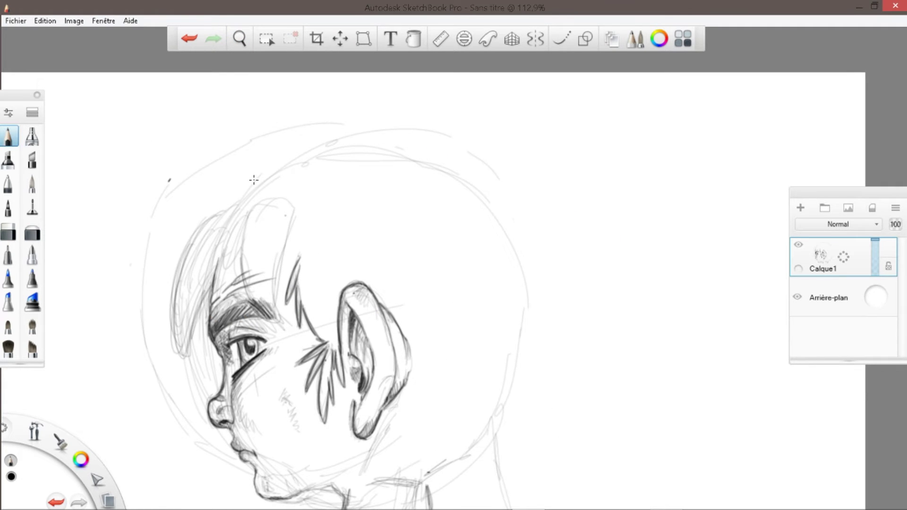
Sketch large hair spikes sweeping forward from the top and front of the head
{"action": "left_click_drag", "start_coordinate": [299, 132], "coordinate": [240, 80]}
{"action": "left_click_drag", "start_coordinate": [233, 78], "coordinate": [263, 126]}
{"action": "mouse_move", "coordinate": [281, 134]}
{"action": "left_mouse_down"}
{"action": "mouse_move", "coordinate": [68, 142]}
{"action": "mouse_move", "coordinate": [182, 171]}
{"action": "left_mouse_up"}
{"action": "left_click_drag", "start_coordinate": [155, 172], "coordinate": [212, 181]}
{"action": "mouse_move", "coordinate": [204, 190]}
{"action": "left_mouse_down"}
{"action": "mouse_move", "coordinate": [87, 255]}
{"action": "mouse_move", "coordinate": [53, 392]}
{"action": "left_mouse_up"}
{"action": "mouse_move", "coordinate": [53, 392]}
{"action": "left_mouse_down"}
{"action": "mouse_move", "coordinate": [154, 312]}
{"action": "mouse_move", "coordinate": [158, 363]}
{"action": "left_mouse_up"}
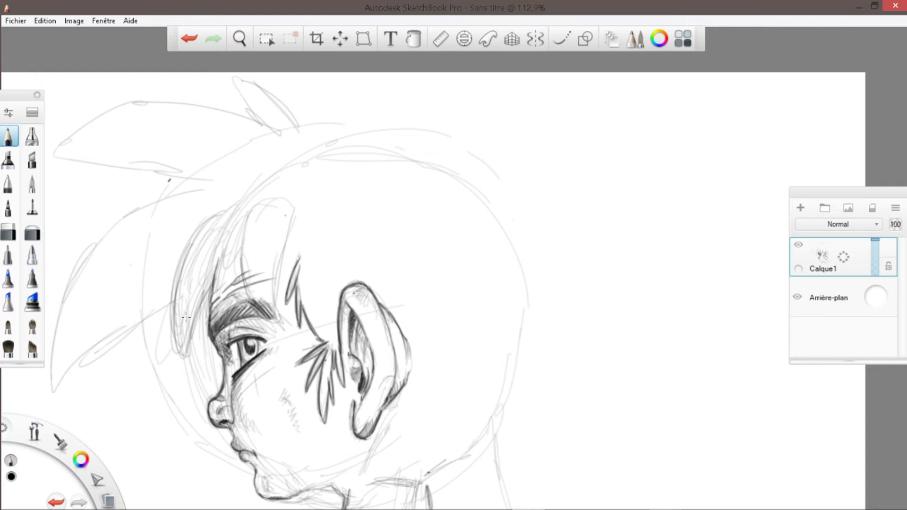
Sketch large hair spikes radiating from the crown and down the back of the head
{"action": "left_click_drag", "start_coordinate": [318, 123], "coordinate": [332, 119]}
{"action": "left_click_drag", "start_coordinate": [395, 148], "coordinate": [466, 149]}
{"action": "left_click_drag", "start_coordinate": [475, 107], "coordinate": [479, 203]}
{"action": "left_click_drag", "start_coordinate": [494, 184], "coordinate": [505, 227]}
{"action": "left_click_drag", "start_coordinate": [524, 281], "coordinate": [690, 326]}
{"action": "left_click_drag", "start_coordinate": [557, 302], "coordinate": [678, 472]}
{"action": "left_click_drag", "start_coordinate": [470, 357], "coordinate": [633, 472]}
{"action": "mouse_move", "coordinate": [407, 382]}
{"action": "left_mouse_down"}
{"action": "mouse_move", "coordinate": [397, 463]}
{"action": "mouse_move", "coordinate": [428, 507]}
{"action": "left_mouse_up"}
{"action": "left_click_drag", "start_coordinate": [432, 411], "coordinate": [463, 508]}
Sketch long pointed strands behind the ear and at the nape, and strengthen the rear hair spikes
{"action": "key", "text": "space"}
{"action": "left_click_drag", "start_coordinate": [395, 163], "coordinate": [368, 203]}
{"action": "left_click_drag", "start_coordinate": [585, 316], "coordinate": [499, 230]}
{"action": "left_click_drag", "start_coordinate": [340, 240], "coordinate": [424, 356]}
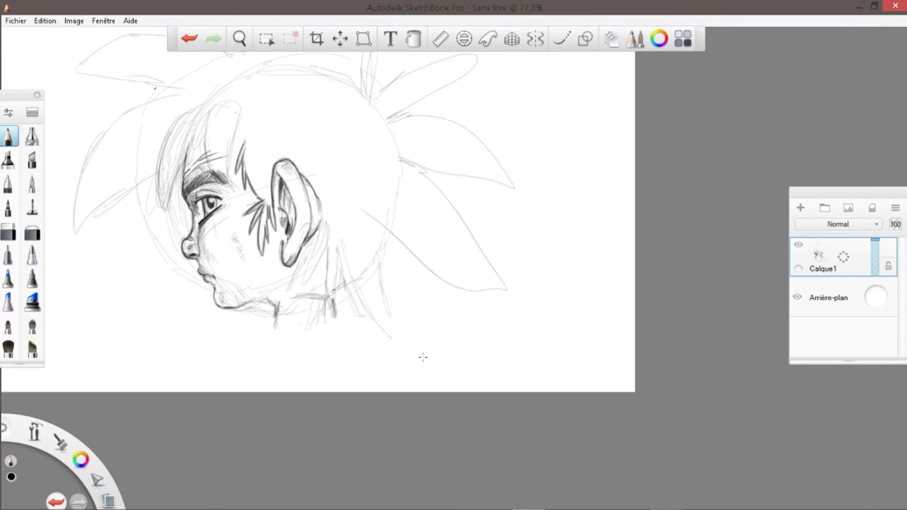
{"action": "left_click_drag", "start_coordinate": [397, 236], "coordinate": [435, 364]}
{"action": "left_click_drag", "start_coordinate": [421, 173], "coordinate": [501, 284]}
{"action": "left_click_drag", "start_coordinate": [399, 240], "coordinate": [515, 294]}
{"action": "left_click_drag", "start_coordinate": [329, 231], "coordinate": [303, 350]}
{"action": "mouse_move", "coordinate": [347, 245]}
{"action": "left_mouse_down"}
{"action": "mouse_move", "coordinate": [312, 352]}
{"action": "mouse_move", "coordinate": [444, 378]}
{"action": "left_mouse_up"}
{"action": "left_click_drag", "start_coordinate": [406, 245], "coordinate": [514, 300]}
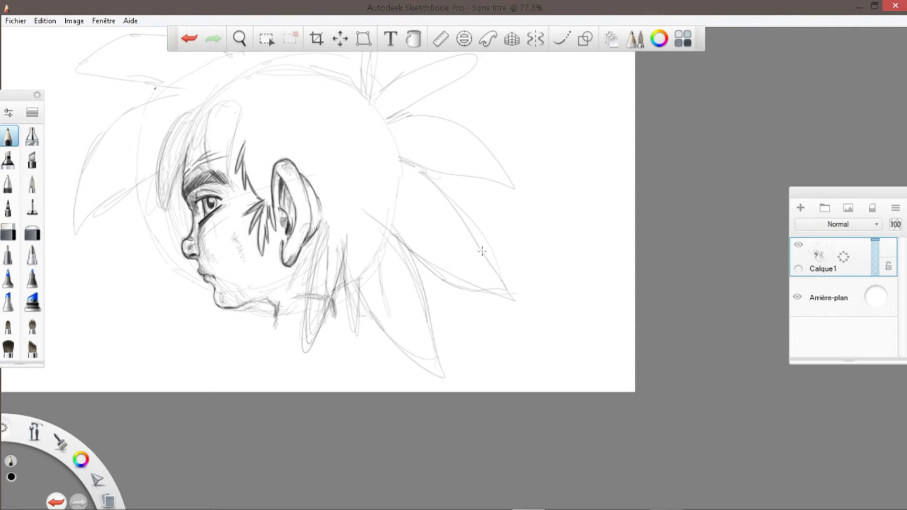
{"action": "left_click_drag", "start_coordinate": [402, 165], "coordinate": [534, 192]}
Darken the fringe strands falling over the forehead above the eyebrow
{"action": "left_click_drag", "start_coordinate": [220, 103], "coordinate": [194, 166]}
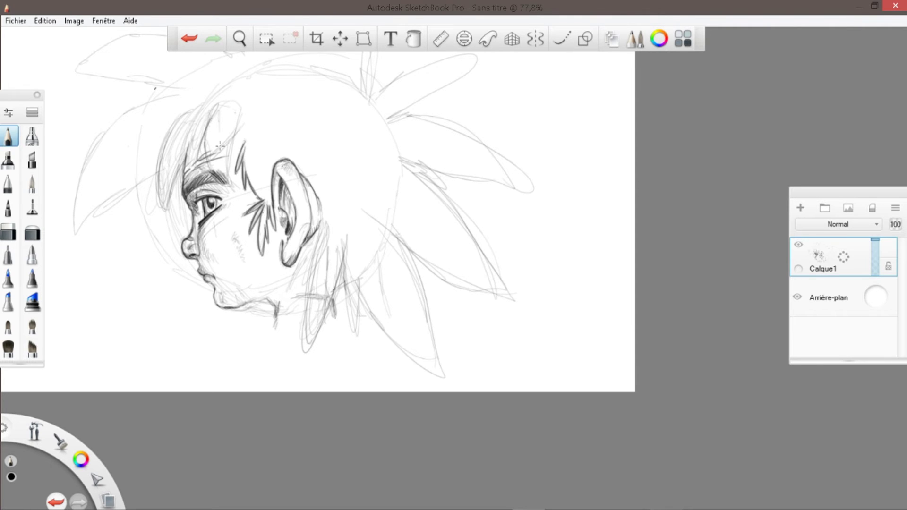
{"action": "left_click_drag", "start_coordinate": [251, 112], "coordinate": [205, 160]}
{"action": "mouse_move", "coordinate": [260, 118]}
{"action": "left_mouse_down"}
{"action": "mouse_move", "coordinate": [226, 160]}
{"action": "mouse_move", "coordinate": [196, 163]}
{"action": "left_mouse_up"}
{"action": "left_click_drag", "start_coordinate": [225, 94], "coordinate": [187, 159]}
{"action": "left_click_drag", "start_coordinate": [189, 114], "coordinate": [194, 166]}
{"action": "left_click_drag", "start_coordinate": [203, 126], "coordinate": [188, 166]}
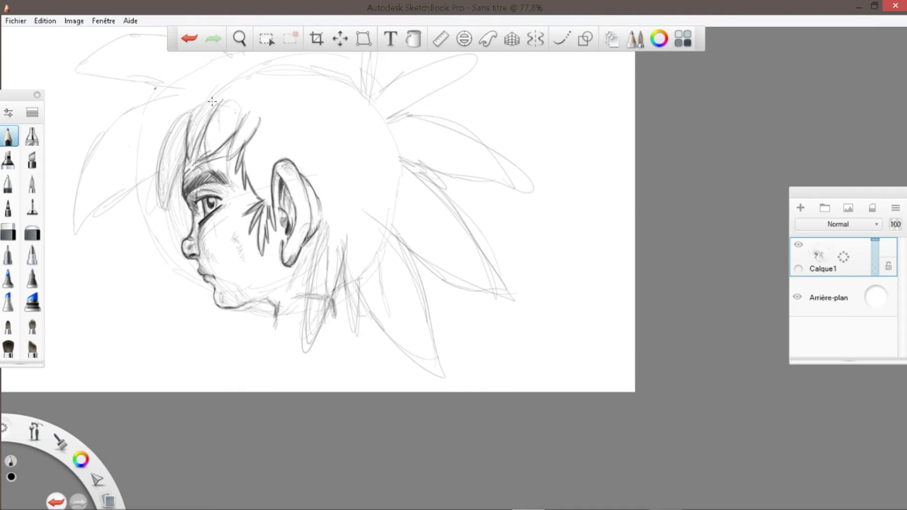
Darken the long strand at the front of the forehead and sketch a small pointed spike in front of the nose bridge
{"action": "left_click_drag", "start_coordinate": [186, 114], "coordinate": [159, 204]}
{"action": "left_click_drag", "start_coordinate": [173, 163], "coordinate": [157, 219]}
{"action": "left_click_drag", "start_coordinate": [175, 122], "coordinate": [156, 203]}
{"action": "mouse_move", "coordinate": [158, 213]}
{"action": "left_mouse_down"}
{"action": "mouse_move", "coordinate": [182, 163]}
{"action": "mouse_move", "coordinate": [144, 243]}
{"action": "left_mouse_up"}
{"action": "left_click_drag", "start_coordinate": [148, 218], "coordinate": [175, 251]}
Strengthen the rear jawline and the front contour of the neck
{"action": "mouse_move", "coordinate": [238, 306]}
{"action": "left_mouse_down"}
{"action": "mouse_move", "coordinate": [288, 267]}
{"action": "mouse_move", "coordinate": [264, 296]}
{"action": "left_mouse_up"}
{"action": "left_click_drag", "start_coordinate": [277, 289], "coordinate": [272, 333]}
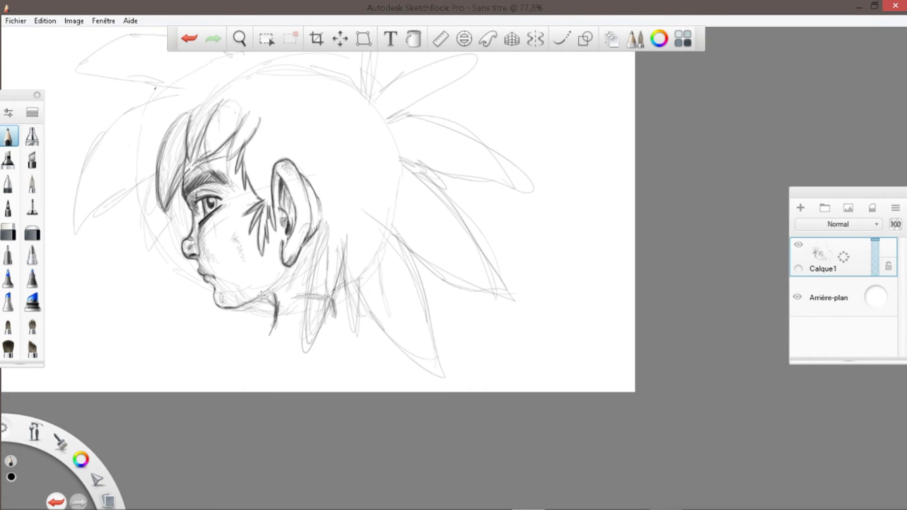
{"action": "left_click_drag", "start_coordinate": [285, 268], "coordinate": [257, 299]}
{"action": "left_click_drag", "start_coordinate": [255, 303], "coordinate": [273, 300]}
Darken the hair strands behind the earlobe and sketch the collar line at the base of the neck
{"action": "left_click_drag", "start_coordinate": [314, 236], "coordinate": [289, 295]}
{"action": "left_click_drag", "start_coordinate": [316, 269], "coordinate": [305, 352]}
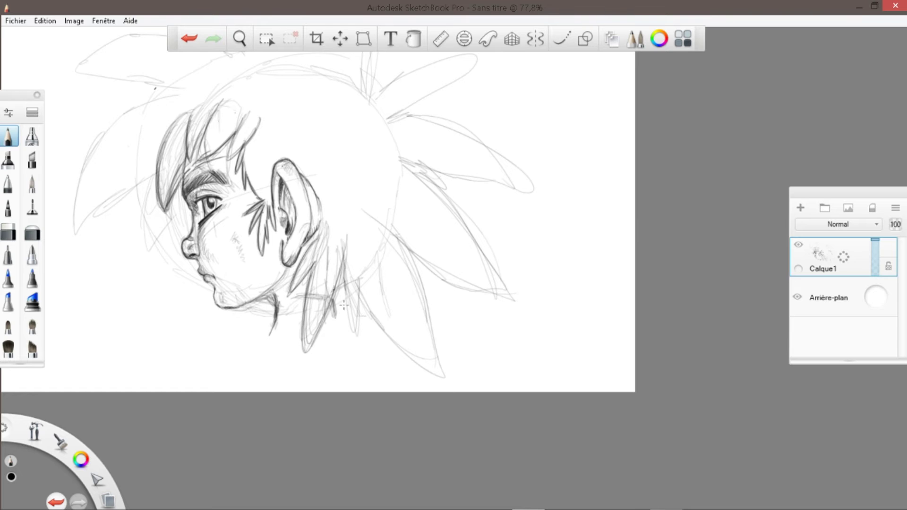
{"action": "mouse_move", "coordinate": [363, 262]}
{"action": "left_mouse_down"}
{"action": "mouse_move", "coordinate": [351, 342]}
{"action": "mouse_move", "coordinate": [232, 349]}
{"action": "left_mouse_up"}
{"action": "left_click_drag", "start_coordinate": [296, 338], "coordinate": [218, 362]}
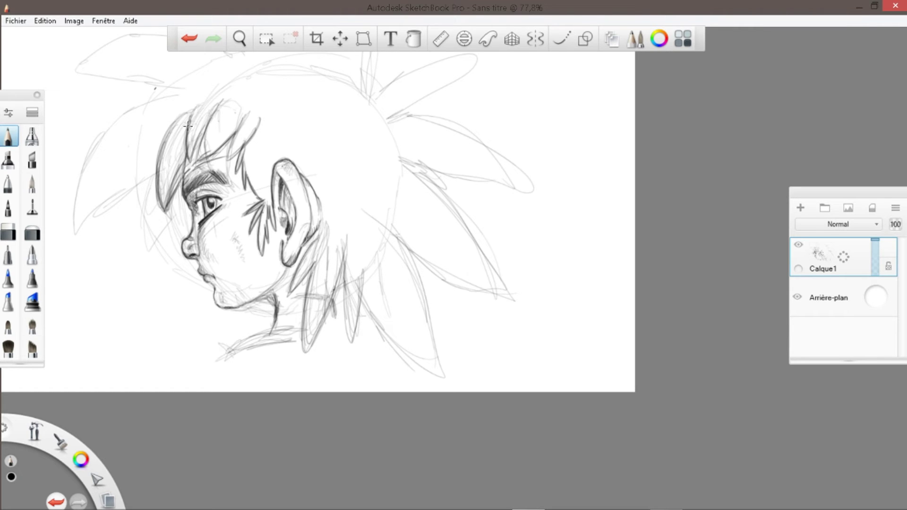
Reinforce the fringe outlines and the large hair spike sweeping forward from the forehead
{"action": "left_click_drag", "start_coordinate": [187, 125], "coordinate": [221, 101]}
{"action": "left_click_drag", "start_coordinate": [198, 161], "coordinate": [259, 117]}
{"action": "mouse_move", "coordinate": [362, 201]}
{"action": "left_mouse_down"}
{"action": "mouse_move", "coordinate": [409, 263]}
{"action": "mouse_move", "coordinate": [396, 229]}
{"action": "left_mouse_up"}
{"action": "left_click_drag", "start_coordinate": [152, 178], "coordinate": [180, 214]}
{"action": "mouse_move", "coordinate": [175, 90]}
{"action": "left_mouse_down"}
{"action": "mouse_move", "coordinate": [101, 138]}
{"action": "mouse_move", "coordinate": [108, 202]}
{"action": "left_mouse_up"}
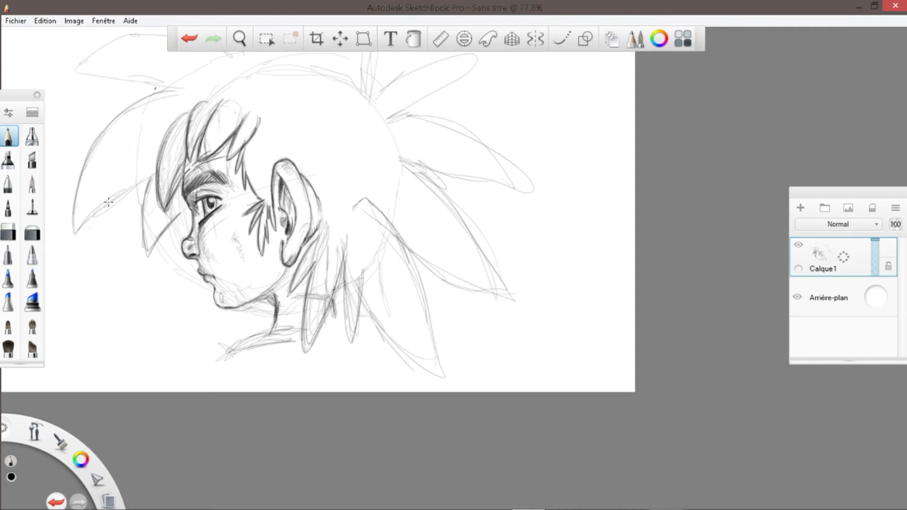
{"action": "left_click_drag", "start_coordinate": [153, 175], "coordinate": [91, 225]}
{"action": "left_click_drag", "start_coordinate": [133, 103], "coordinate": [86, 130]}
Refine the upper front spike and add short hair spikes along the top of the head
{"action": "key", "text": "space"}
{"action": "left_click_drag", "start_coordinate": [529, 161], "coordinate": [512, 283]}
{"action": "left_click_drag", "start_coordinate": [200, 244], "coordinate": [134, 231]}
{"action": "left_click_drag", "start_coordinate": [136, 227], "coordinate": [204, 202]}
{"action": "left_click_drag", "start_coordinate": [181, 206], "coordinate": [245, 223]}
{"action": "left_click_drag", "start_coordinate": [227, 193], "coordinate": [253, 223]}
{"action": "left_click_drag", "start_coordinate": [244, 197], "coordinate": [286, 227]}
{"action": "mouse_move", "coordinate": [290, 228]}
{"action": "left_mouse_down"}
{"action": "mouse_move", "coordinate": [345, 243]}
{"action": "mouse_move", "coordinate": [360, 203]}
{"action": "mouse_move", "coordinate": [428, 222]}
{"action": "mouse_move", "coordinate": [401, 274]}
{"action": "mouse_move", "coordinate": [348, 328]}
{"action": "left_mouse_up"}
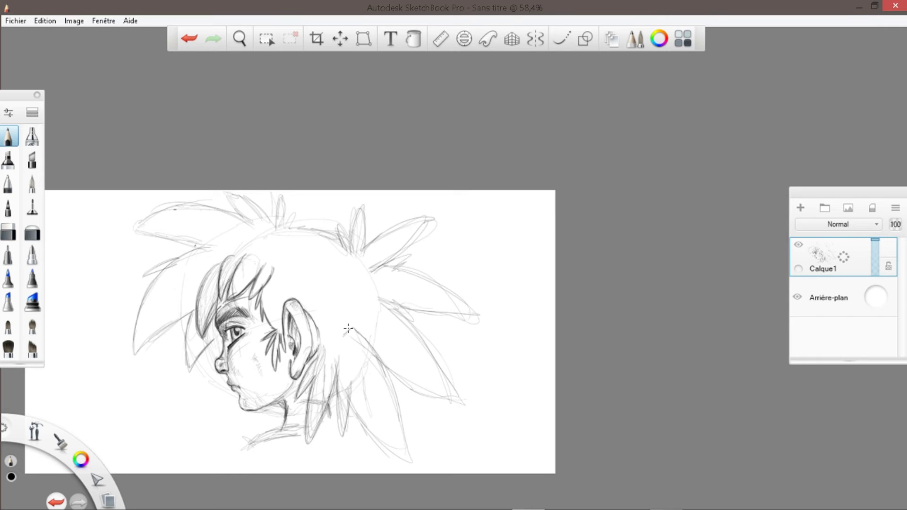
Sketch the collar and shoulders, with a long pole running diagonally across the back
{"action": "mouse_move", "coordinate": [349, 428]}
{"action": "left_mouse_down"}
{"action": "mouse_move", "coordinate": [264, 437]}
{"action": "mouse_move", "coordinate": [234, 425]}
{"action": "mouse_move", "coordinate": [241, 452]}
{"action": "left_mouse_up"}
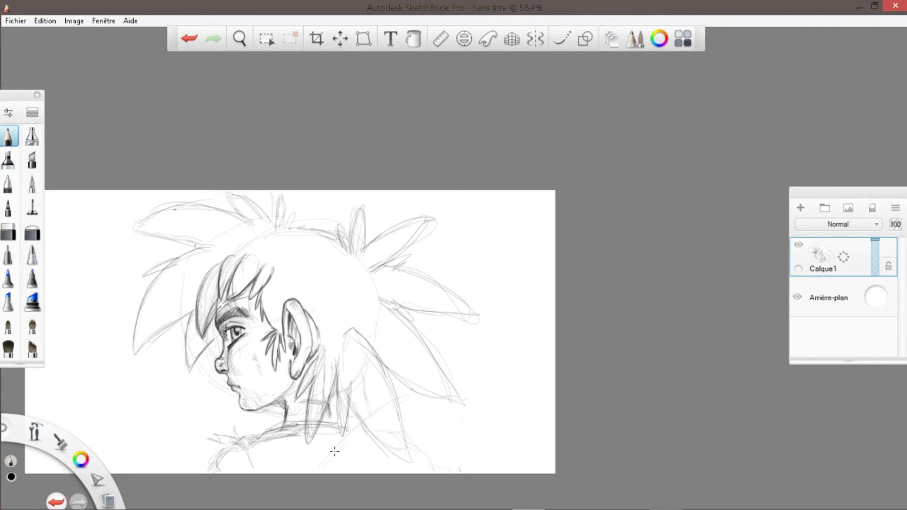
{"action": "left_click_drag", "start_coordinate": [312, 465], "coordinate": [530, 315]}
{"action": "left_click_drag", "start_coordinate": [315, 468], "coordinate": [554, 344]}
{"action": "mouse_move", "coordinate": [456, 362]}
{"action": "left_mouse_down"}
{"action": "mouse_move", "coordinate": [486, 338]}
{"action": "mouse_move", "coordinate": [490, 358]}
{"action": "mouse_move", "coordinate": [467, 401]}
{"action": "mouse_move", "coordinate": [497, 470]}
{"action": "left_mouse_up"}
{"action": "left_click_drag", "start_coordinate": [522, 413], "coordinate": [550, 470]}
{"action": "left_click_drag", "start_coordinate": [321, 467], "coordinate": [520, 295]}
{"action": "left_click_drag", "start_coordinate": [354, 432], "coordinate": [550, 267]}
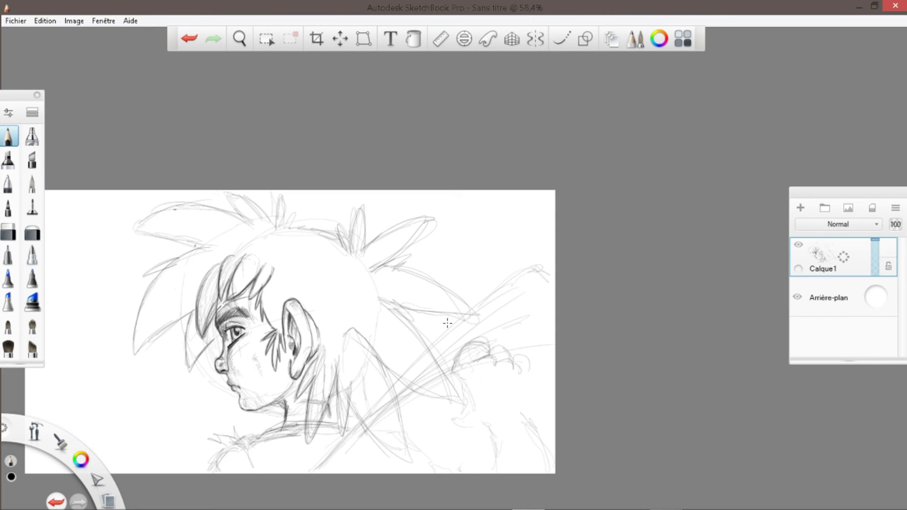
Sketch loose rounded forms and fold lines around the diagonal pole behind the shoulder
{"action": "left_click_drag", "start_coordinate": [453, 319], "coordinate": [428, 350]}
{"action": "mouse_move", "coordinate": [494, 288]}
{"action": "left_mouse_down"}
{"action": "mouse_move", "coordinate": [433, 333]}
{"action": "mouse_move", "coordinate": [521, 352]}
{"action": "left_mouse_up"}
{"action": "left_click_drag", "start_coordinate": [453, 371], "coordinate": [519, 361]}
{"action": "left_click_drag", "start_coordinate": [519, 366], "coordinate": [521, 446]}
{"action": "left_click_drag", "start_coordinate": [434, 389], "coordinate": [354, 470]}
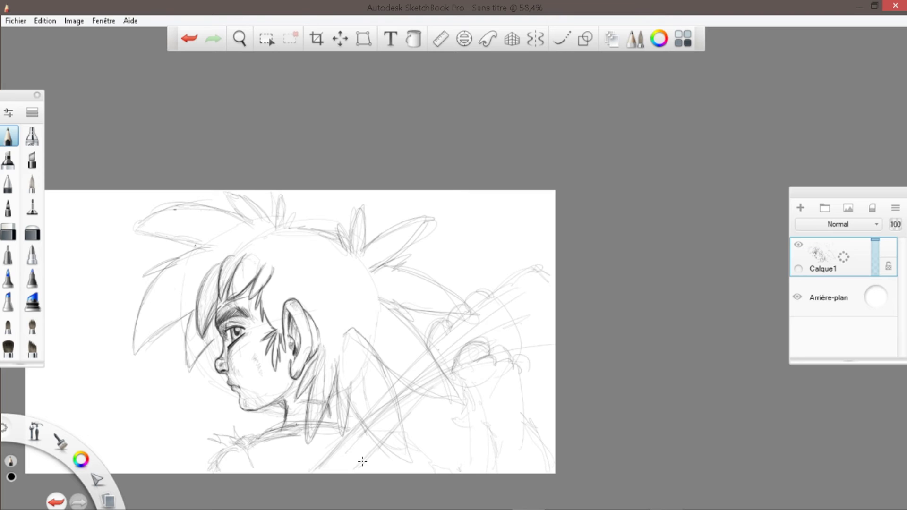
Sketch a raised hand holding a round ball in front of the character, and reinforce the shoulder edge
{"action": "left_click_drag", "start_coordinate": [230, 447], "coordinate": [199, 473]}
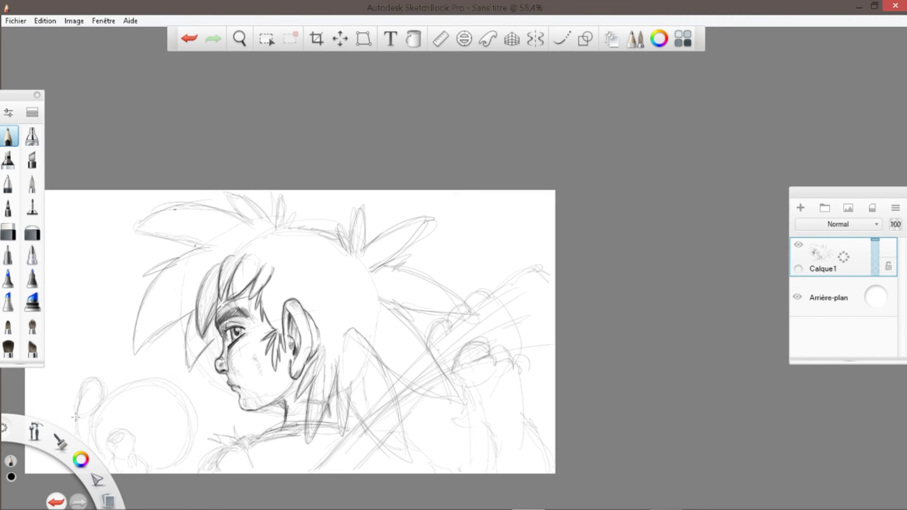
{"action": "mouse_move", "coordinate": [108, 420]}
{"action": "left_mouse_down"}
{"action": "mouse_move", "coordinate": [113, 453]}
{"action": "mouse_move", "coordinate": [124, 441]}
{"action": "mouse_move", "coordinate": [126, 453]}
{"action": "left_mouse_up"}
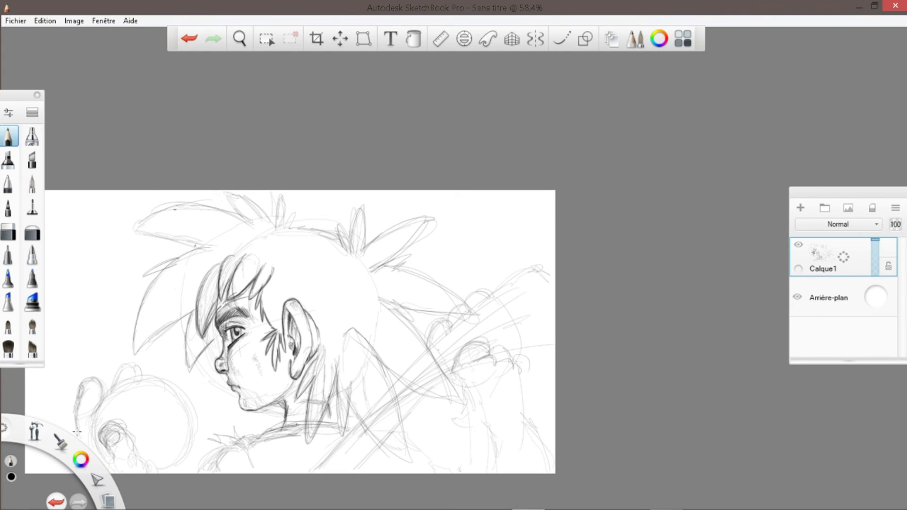
{"action": "left_click_drag", "start_coordinate": [110, 386], "coordinate": [135, 369]}
{"action": "mouse_move", "coordinate": [348, 429]}
{"action": "left_mouse_down"}
{"action": "mouse_move", "coordinate": [366, 458]}
{"action": "mouse_move", "coordinate": [343, 437]}
{"action": "left_mouse_up"}
{"action": "left_click_drag", "start_coordinate": [236, 445], "coordinate": [198, 472]}
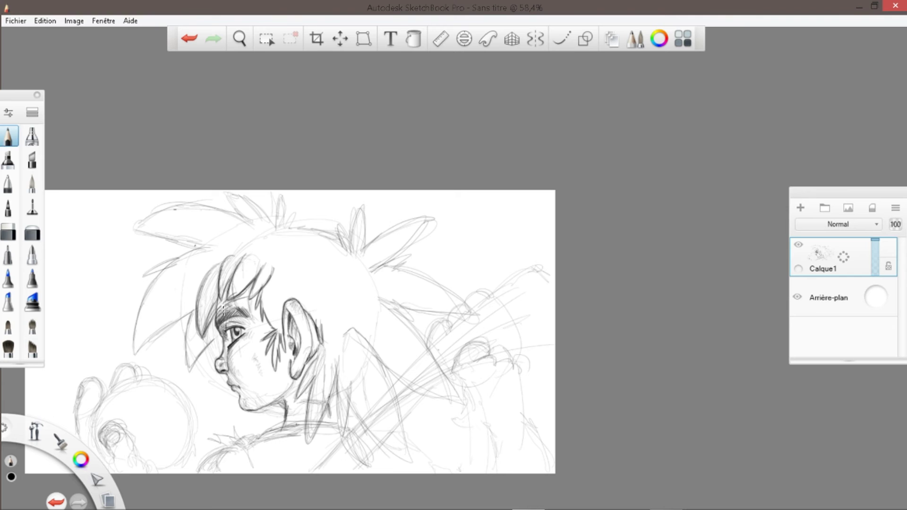
Hatch the shadow under the fringe on the forehead and below the ear
{"action": "left_click_drag", "start_coordinate": [255, 292], "coordinate": [258, 323]}
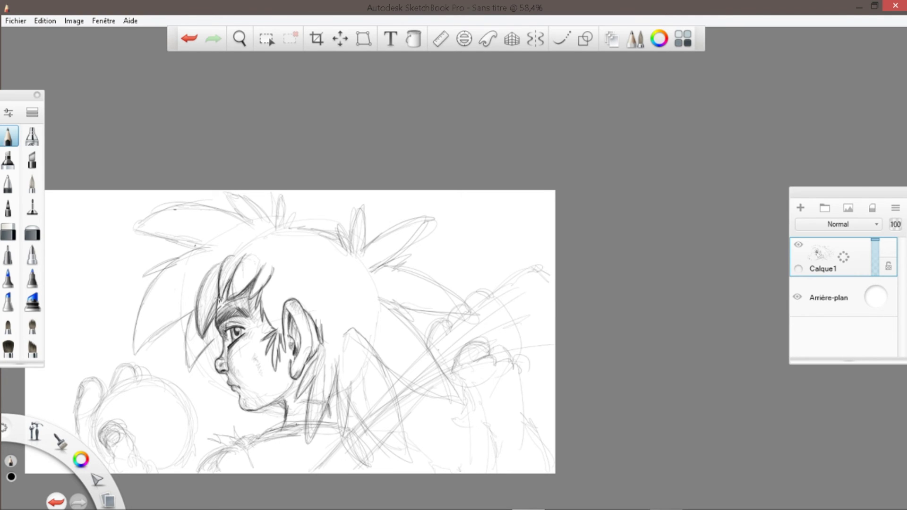
{"action": "left_click_drag", "start_coordinate": [242, 271], "coordinate": [225, 306]}
{"action": "left_click_drag", "start_coordinate": [257, 244], "coordinate": [229, 301]}
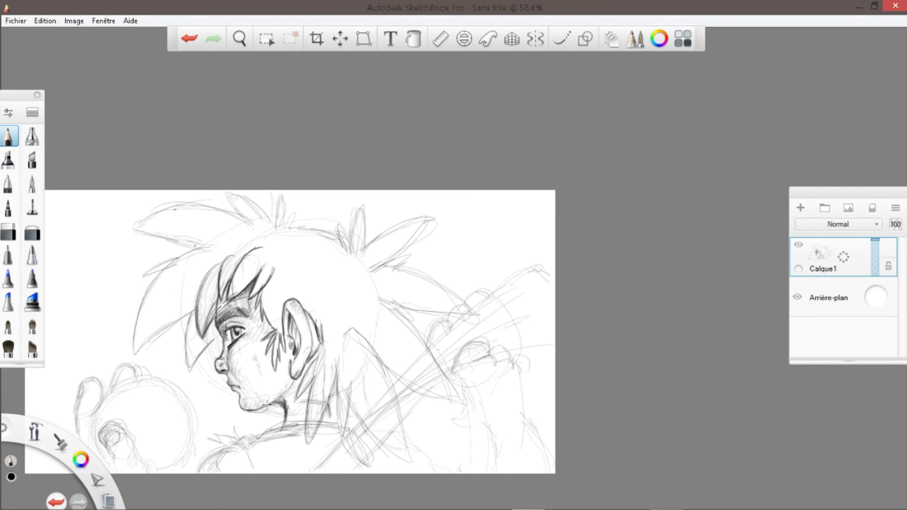
{"action": "left_click_drag", "start_coordinate": [313, 359], "coordinate": [306, 381]}
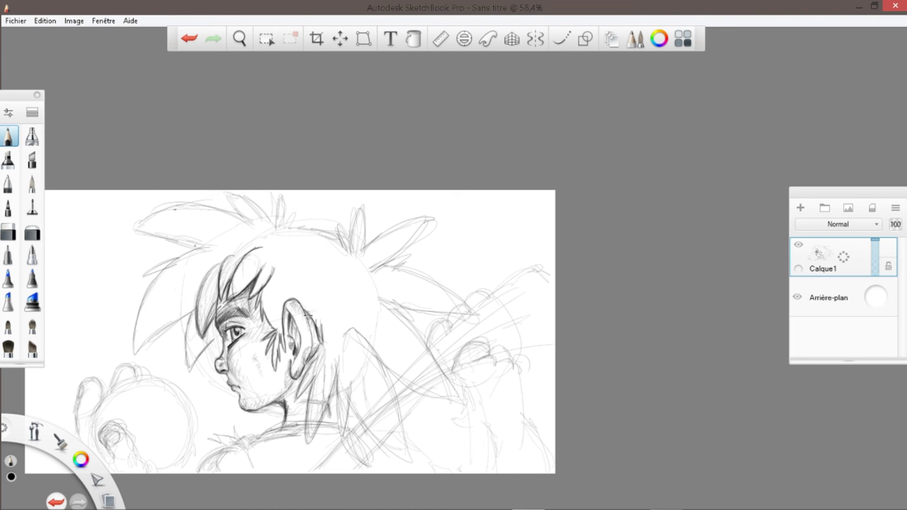
Darken the pointed strands at the nape and shade the neck beneath them
{"action": "left_click_drag", "start_coordinate": [296, 378], "coordinate": [305, 392]}
{"action": "mouse_move", "coordinate": [285, 396]}
{"action": "left_mouse_down"}
{"action": "mouse_move", "coordinate": [282, 408]}
{"action": "mouse_move", "coordinate": [307, 420]}
{"action": "left_mouse_up"}
{"action": "left_click_drag", "start_coordinate": [316, 378], "coordinate": [307, 435]}
{"action": "mouse_move", "coordinate": [312, 366]}
{"action": "left_mouse_down"}
{"action": "mouse_move", "coordinate": [295, 401]}
{"action": "mouse_move", "coordinate": [315, 377]}
{"action": "left_mouse_up"}
{"action": "mouse_move", "coordinate": [313, 389]}
{"action": "left_mouse_down"}
{"action": "mouse_move", "coordinate": [307, 443]}
{"action": "mouse_move", "coordinate": [338, 370]}
{"action": "mouse_move", "coordinate": [345, 439]}
{"action": "left_mouse_up"}
{"action": "left_click_drag", "start_coordinate": [358, 397], "coordinate": [352, 423]}
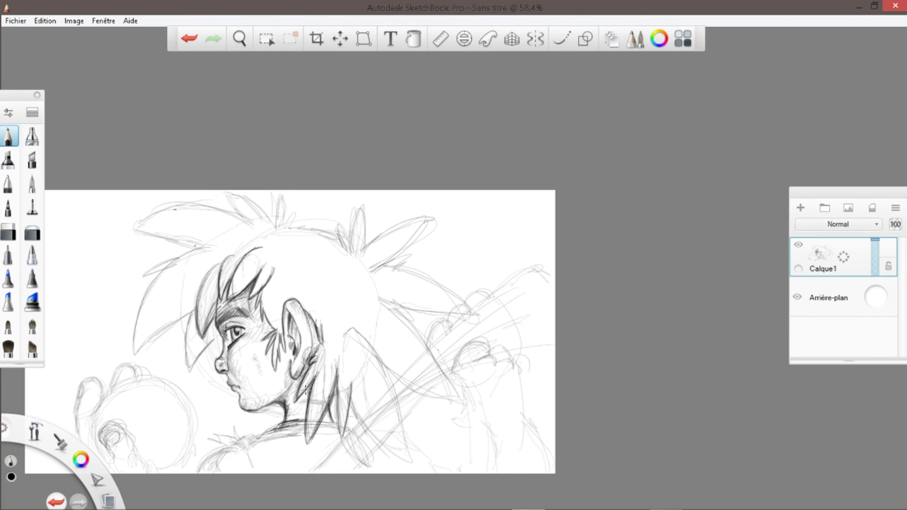
{"action": "left_click_drag", "start_coordinate": [306, 390], "coordinate": [296, 420]}
{"action": "left_click_drag", "start_coordinate": [333, 412], "coordinate": [322, 425]}
Hatch the sideburn and cheek, and add dark strands along the back edge of the ear
{"action": "left_click_drag", "start_coordinate": [273, 342], "coordinate": [266, 374]}
{"action": "left_click_drag", "start_coordinate": [285, 342], "coordinate": [279, 357]}
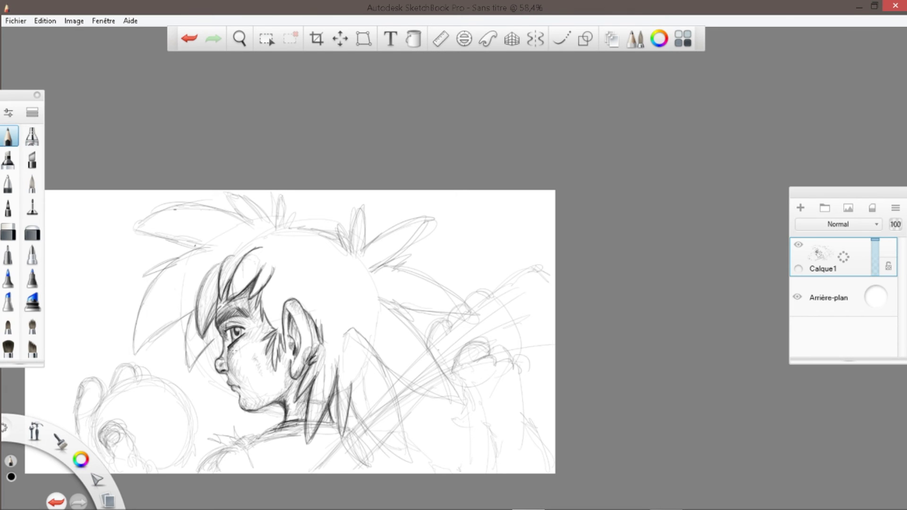
{"action": "mouse_move", "coordinate": [253, 407]}
{"action": "left_mouse_down"}
{"action": "mouse_move", "coordinate": [247, 380]}
{"action": "mouse_move", "coordinate": [275, 395]}
{"action": "left_mouse_up"}
{"action": "mouse_move", "coordinate": [255, 306]}
{"action": "left_mouse_down"}
{"action": "mouse_move", "coordinate": [273, 331]}
{"action": "mouse_move", "coordinate": [258, 332]}
{"action": "left_mouse_up"}
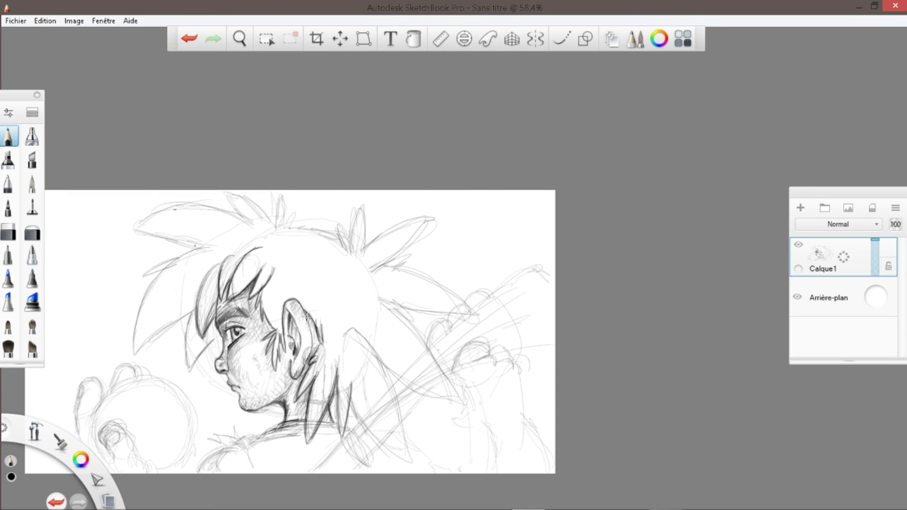
{"action": "left_click_drag", "start_coordinate": [307, 311], "coordinate": [317, 340]}
{"action": "mouse_move", "coordinate": [300, 321]}
{"action": "left_mouse_down"}
{"action": "mouse_move", "coordinate": [298, 346]}
{"action": "mouse_move", "coordinate": [365, 294]}
{"action": "mouse_move", "coordinate": [311, 319]}
{"action": "mouse_move", "coordinate": [323, 338]}
{"action": "mouse_move", "coordinate": [307, 363]}
{"action": "left_mouse_up"}
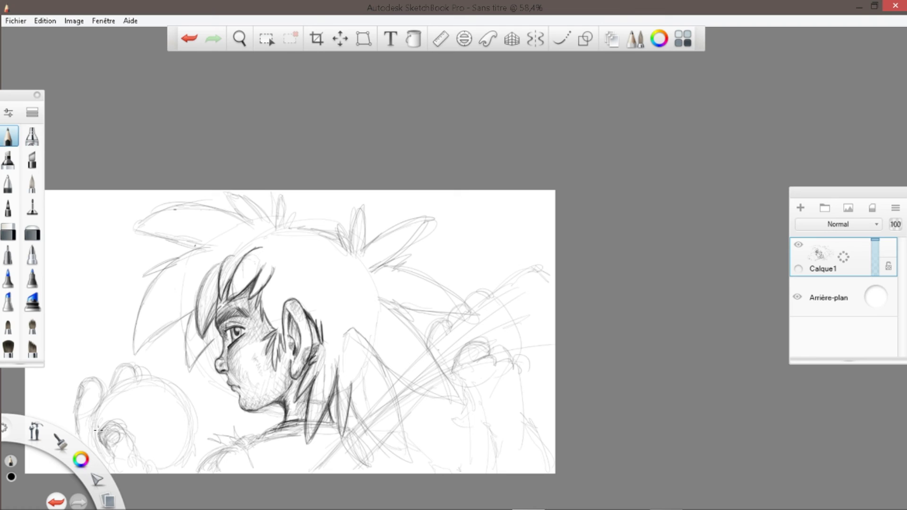
Darken the finger and thumb outlines of the hand holding the ball
{"action": "mouse_move", "coordinate": [99, 430]}
{"action": "left_mouse_down"}
{"action": "mouse_move", "coordinate": [123, 449]}
{"action": "mouse_move", "coordinate": [128, 434]}
{"action": "mouse_move", "coordinate": [133, 452]}
{"action": "left_mouse_up"}
{"action": "mouse_move", "coordinate": [84, 403]}
{"action": "left_mouse_down"}
{"action": "mouse_move", "coordinate": [87, 378]}
{"action": "mouse_move", "coordinate": [91, 412]}
{"action": "mouse_move", "coordinate": [73, 412]}
{"action": "mouse_move", "coordinate": [114, 372]}
{"action": "mouse_move", "coordinate": [134, 371]}
{"action": "mouse_move", "coordinate": [112, 372]}
{"action": "mouse_move", "coordinate": [148, 376]}
{"action": "left_mouse_up"}
{"action": "mouse_move", "coordinate": [76, 405]}
{"action": "left_mouse_down"}
{"action": "mouse_move", "coordinate": [86, 376]}
{"action": "mouse_move", "coordinate": [85, 417]}
{"action": "left_mouse_up"}
{"action": "left_click_drag", "start_coordinate": [112, 390], "coordinate": [100, 456]}
{"action": "mouse_move", "coordinate": [97, 420]}
{"action": "left_mouse_down"}
{"action": "mouse_move", "coordinate": [132, 377]}
{"action": "mouse_move", "coordinate": [176, 389]}
{"action": "mouse_move", "coordinate": [188, 411]}
{"action": "mouse_move", "coordinate": [157, 467]}
{"action": "left_mouse_up"}
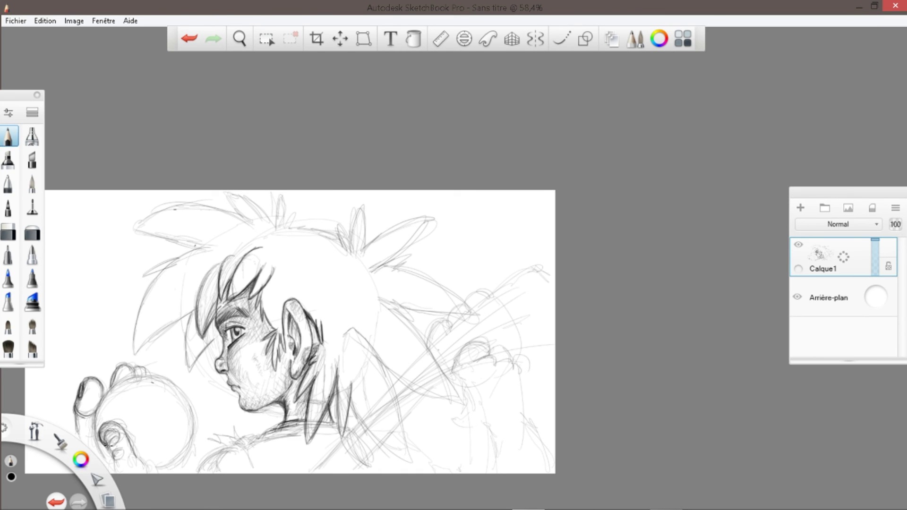
Refine the ball with a firmer contour and small stars, and add ragged spikes along the shoulder edge
{"action": "mouse_move", "coordinate": [96, 444]}
{"action": "left_mouse_down"}
{"action": "mouse_move", "coordinate": [113, 402]}
{"action": "mouse_move", "coordinate": [156, 461]}
{"action": "mouse_move", "coordinate": [112, 460]}
{"action": "left_mouse_up"}
{"action": "mouse_move", "coordinate": [118, 376]}
{"action": "left_mouse_down"}
{"action": "mouse_move", "coordinate": [189, 404]}
{"action": "mouse_move", "coordinate": [177, 457]}
{"action": "mouse_move", "coordinate": [233, 427]}
{"action": "mouse_move", "coordinate": [253, 470]}
{"action": "mouse_move", "coordinate": [231, 431]}
{"action": "mouse_move", "coordinate": [207, 448]}
{"action": "left_mouse_up"}
{"action": "mouse_move", "coordinate": [232, 444]}
{"action": "left_mouse_down"}
{"action": "mouse_move", "coordinate": [246, 465]}
{"action": "mouse_move", "coordinate": [262, 460]}
{"action": "mouse_move", "coordinate": [196, 472]}
{"action": "left_mouse_up"}
Darken the outlines of the hair spikes pointing forward in front of the face
{"action": "mouse_move", "coordinate": [166, 270]}
{"action": "left_mouse_down"}
{"action": "mouse_move", "coordinate": [143, 302]}
{"action": "mouse_move", "coordinate": [133, 352]}
{"action": "left_mouse_up"}
{"action": "left_click_drag", "start_coordinate": [191, 310], "coordinate": [138, 350]}
{"action": "left_click_drag", "start_coordinate": [217, 264], "coordinate": [192, 342]}
{"action": "left_click_drag", "start_coordinate": [218, 296], "coordinate": [201, 334]}
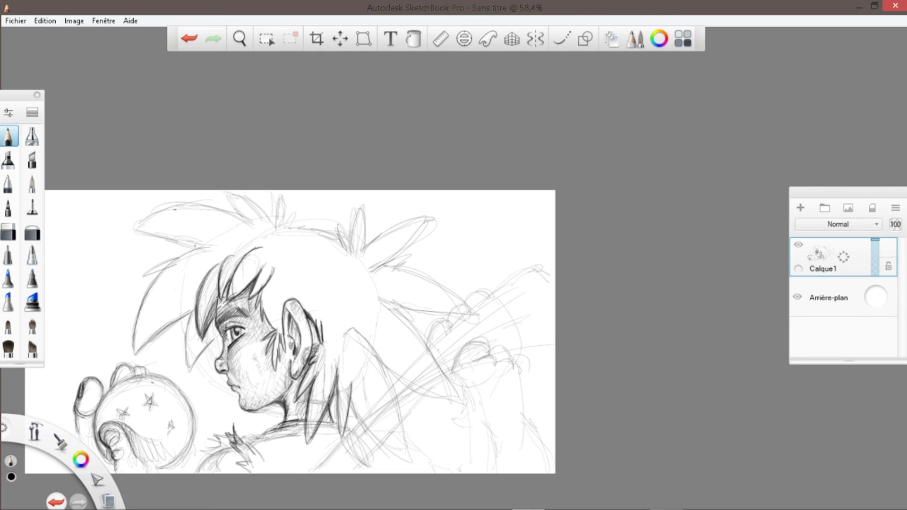
{"action": "left_click_drag", "start_coordinate": [222, 278], "coordinate": [220, 296]}
{"action": "left_click_drag", "start_coordinate": [177, 257], "coordinate": [145, 276]}
{"action": "mouse_move", "coordinate": [201, 251]}
{"action": "left_mouse_down"}
{"action": "mouse_move", "coordinate": [174, 259]}
{"action": "mouse_move", "coordinate": [133, 221]}
{"action": "left_mouse_up"}
{"action": "mouse_move", "coordinate": [186, 342]}
{"action": "left_mouse_down"}
{"action": "mouse_move", "coordinate": [191, 313]}
{"action": "mouse_move", "coordinate": [186, 372]}
{"action": "left_mouse_up"}
{"action": "left_click_drag", "start_coordinate": [220, 332], "coordinate": [192, 371]}
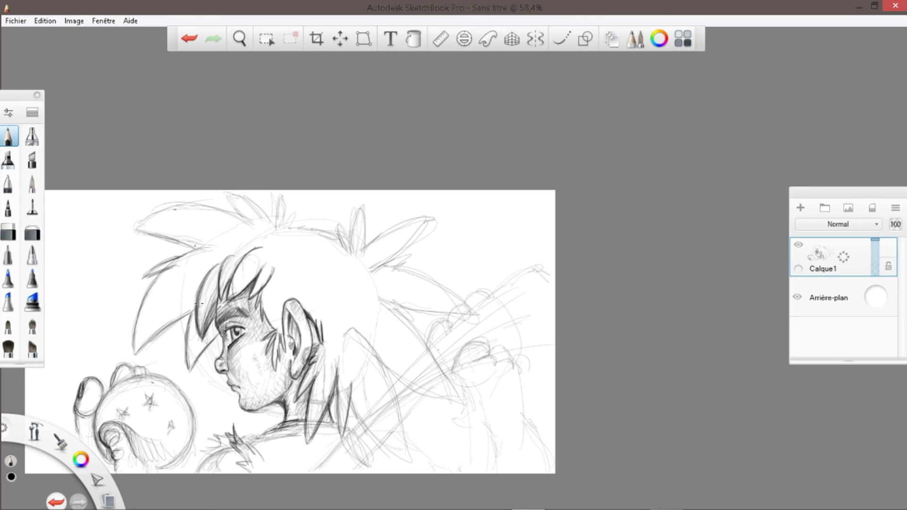
Shade the fringe strands over the forehead with dense dark hatching
{"action": "left_click_drag", "start_coordinate": [203, 295], "coordinate": [194, 342]}
{"action": "left_click_drag", "start_coordinate": [207, 275], "coordinate": [197, 306]}
{"action": "left_click_drag", "start_coordinate": [230, 255], "coordinate": [211, 274]}
{"action": "left_click_drag", "start_coordinate": [236, 249], "coordinate": [218, 286]}
{"action": "left_click_drag", "start_coordinate": [258, 264], "coordinate": [229, 302]}
{"action": "left_click_drag", "start_coordinate": [262, 267], "coordinate": [231, 297]}
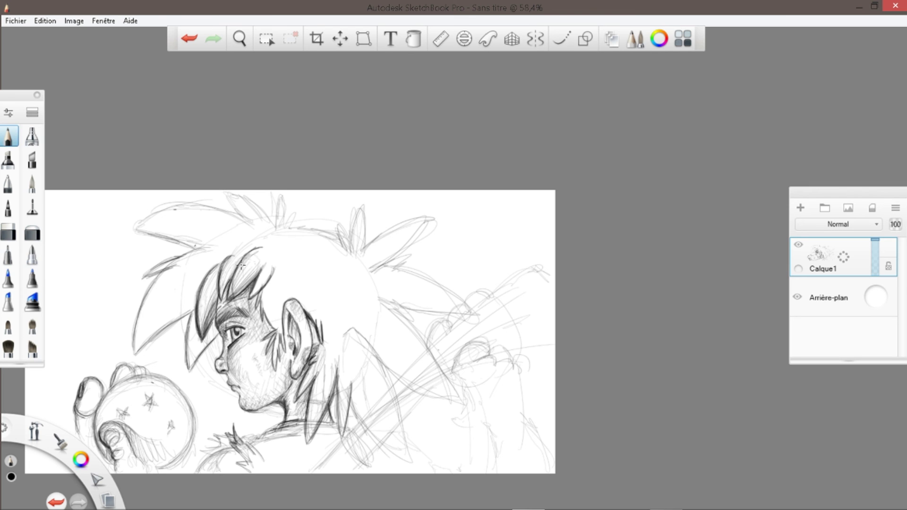
{"action": "left_click_drag", "start_coordinate": [261, 252], "coordinate": [231, 295]}
{"action": "left_click_drag", "start_coordinate": [237, 261], "coordinate": [220, 295]}
{"action": "mouse_move", "coordinate": [221, 284]}
{"action": "left_mouse_down"}
{"action": "mouse_move", "coordinate": [200, 331]}
{"action": "mouse_move", "coordinate": [207, 362]}
{"action": "left_mouse_up"}
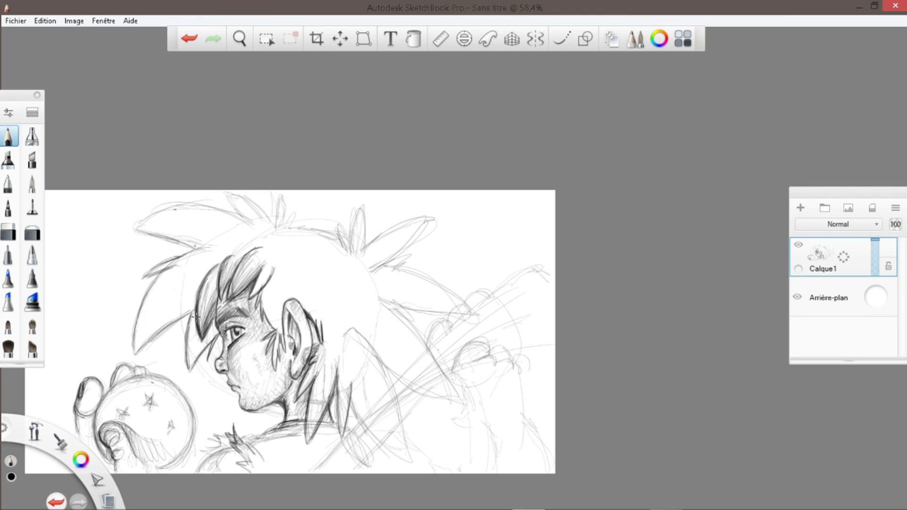
Hatch the inside of the two lower front hair spikes
{"action": "left_click_drag", "start_coordinate": [196, 311], "coordinate": [186, 367]}
{"action": "left_click_drag", "start_coordinate": [214, 321], "coordinate": [190, 367]}
{"action": "left_click_drag", "start_coordinate": [159, 281], "coordinate": [134, 350]}
{"action": "left_click_drag", "start_coordinate": [183, 280], "coordinate": [142, 350]}
Add fine hair strokes at the temple and sideburn in front of the ear
{"action": "left_click_drag", "start_coordinate": [267, 286], "coordinate": [255, 311]}
{"action": "left_click_drag", "start_coordinate": [275, 280], "coordinate": [267, 336]}
{"action": "left_click_drag", "start_coordinate": [284, 328], "coordinate": [272, 369]}
{"action": "left_click_drag", "start_coordinate": [285, 309], "coordinate": [270, 365]}
{"action": "left_click_drag", "start_coordinate": [278, 278], "coordinate": [265, 325]}
{"action": "left_click_drag", "start_coordinate": [292, 290], "coordinate": [285, 305]}
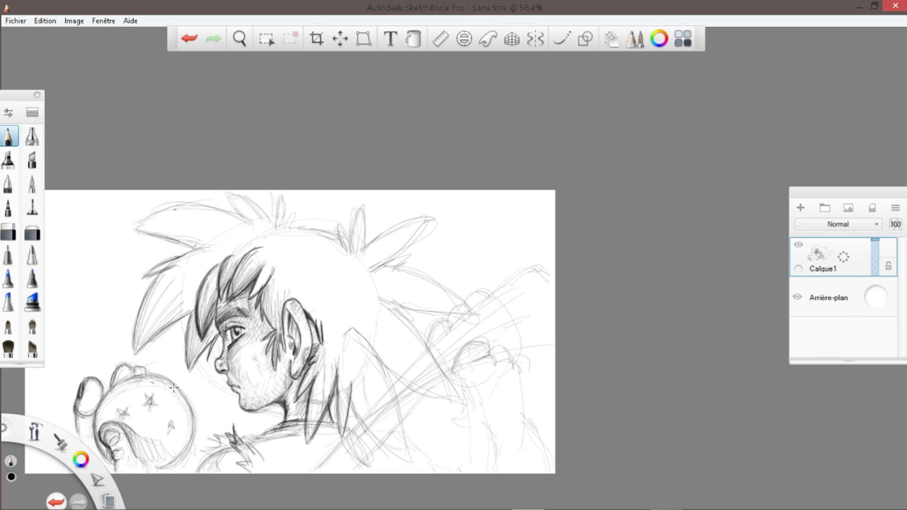
Shade the lower ball and ragged shoulder edge, and draw a coiled cord trim running down from the collar
{"action": "left_click_drag", "start_coordinate": [141, 460], "coordinate": [166, 469]}
{"action": "mouse_move", "coordinate": [188, 453]}
{"action": "left_mouse_down"}
{"action": "mouse_move", "coordinate": [163, 470]}
{"action": "mouse_move", "coordinate": [230, 448]}
{"action": "left_mouse_up"}
{"action": "mouse_move", "coordinate": [202, 471]}
{"action": "left_mouse_down"}
{"action": "mouse_move", "coordinate": [230, 447]}
{"action": "mouse_move", "coordinate": [298, 461]}
{"action": "left_mouse_up"}
{"action": "left_click_drag", "start_coordinate": [253, 429], "coordinate": [312, 472]}
{"action": "mouse_move", "coordinate": [256, 429]}
{"action": "left_mouse_down"}
{"action": "mouse_move", "coordinate": [251, 435]}
{"action": "mouse_move", "coordinate": [310, 471]}
{"action": "left_mouse_up"}
{"action": "mouse_move", "coordinate": [289, 430]}
{"action": "left_mouse_down"}
{"action": "mouse_move", "coordinate": [345, 435]}
{"action": "mouse_move", "coordinate": [398, 472]}
{"action": "mouse_move", "coordinate": [478, 467]}
{"action": "left_mouse_up"}
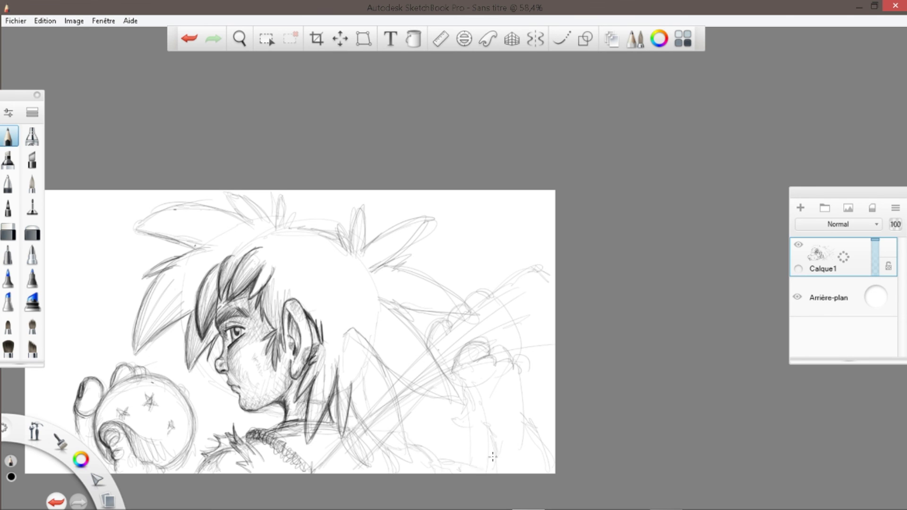
Strengthen the hair spikes along the top and back of the head, and bring the whole drawing into view
{"action": "mouse_move", "coordinate": [347, 333]}
{"action": "left_mouse_down"}
{"action": "mouse_move", "coordinate": [357, 416]}
{"action": "mouse_move", "coordinate": [373, 331]}
{"action": "mouse_move", "coordinate": [411, 316]}
{"action": "mouse_move", "coordinate": [386, 271]}
{"action": "mouse_move", "coordinate": [453, 303]}
{"action": "mouse_move", "coordinate": [260, 203]}
{"action": "mouse_move", "coordinate": [277, 202]}
{"action": "mouse_move", "coordinate": [303, 229]}
{"action": "mouse_move", "coordinate": [184, 245]}
{"action": "mouse_move", "coordinate": [141, 211]}
{"action": "mouse_move", "coordinate": [194, 249]}
{"action": "mouse_move", "coordinate": [134, 335]}
{"action": "left_mouse_up"}
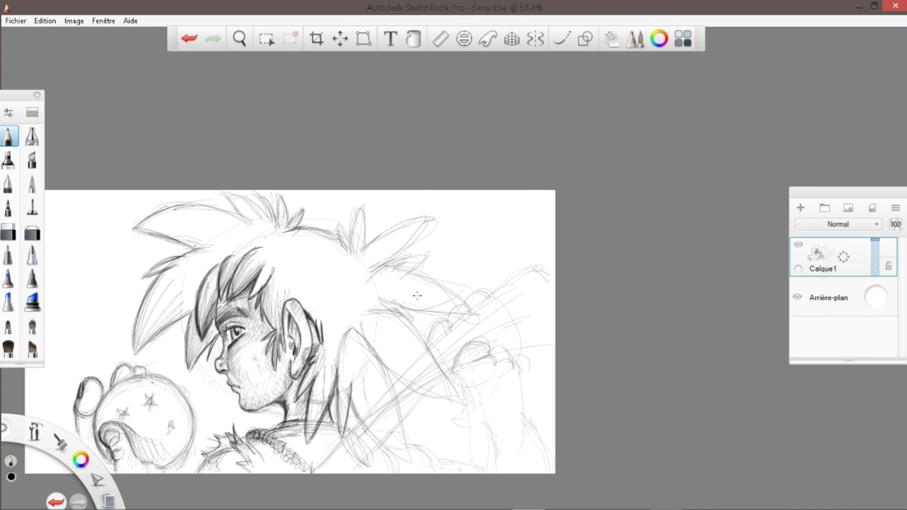
{"action": "key", "text": "space"}
{"action": "left_click_drag", "start_coordinate": [354, 250], "coordinate": [455, 161]}
{"action": "left_click_drag", "start_coordinate": [492, 197], "coordinate": [557, 265]}
{"action": "left_click_drag", "start_coordinate": [562, 270], "coordinate": [632, 281]}
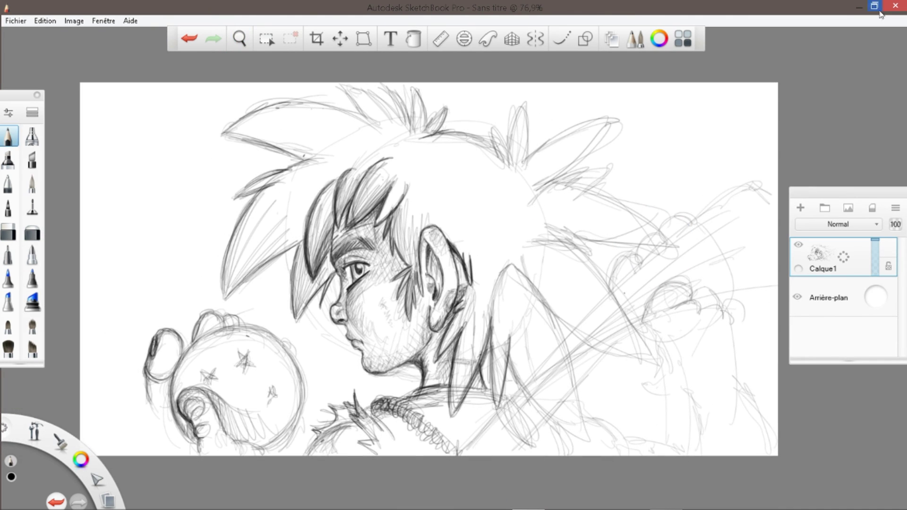